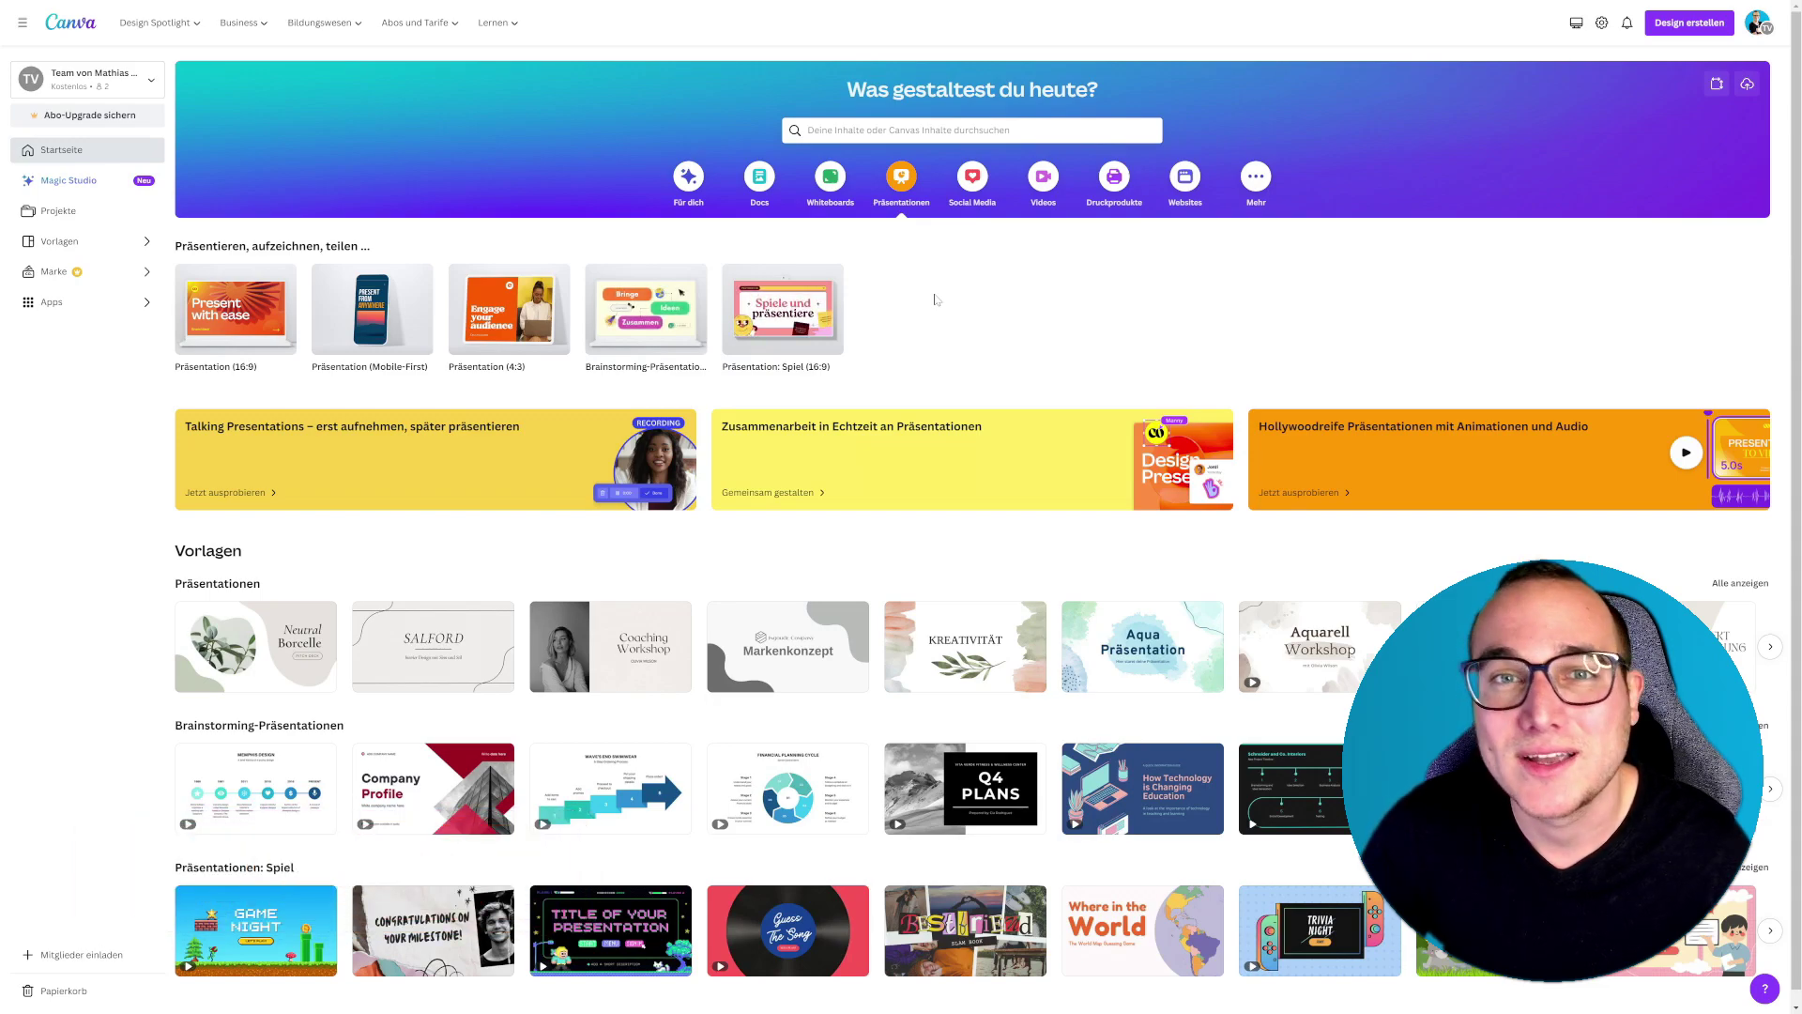
Browse the Präsentationen templates to reach the Aquarell Watercolor Pastell Blau Grün design.
scroll(1136, 350, down, 1)
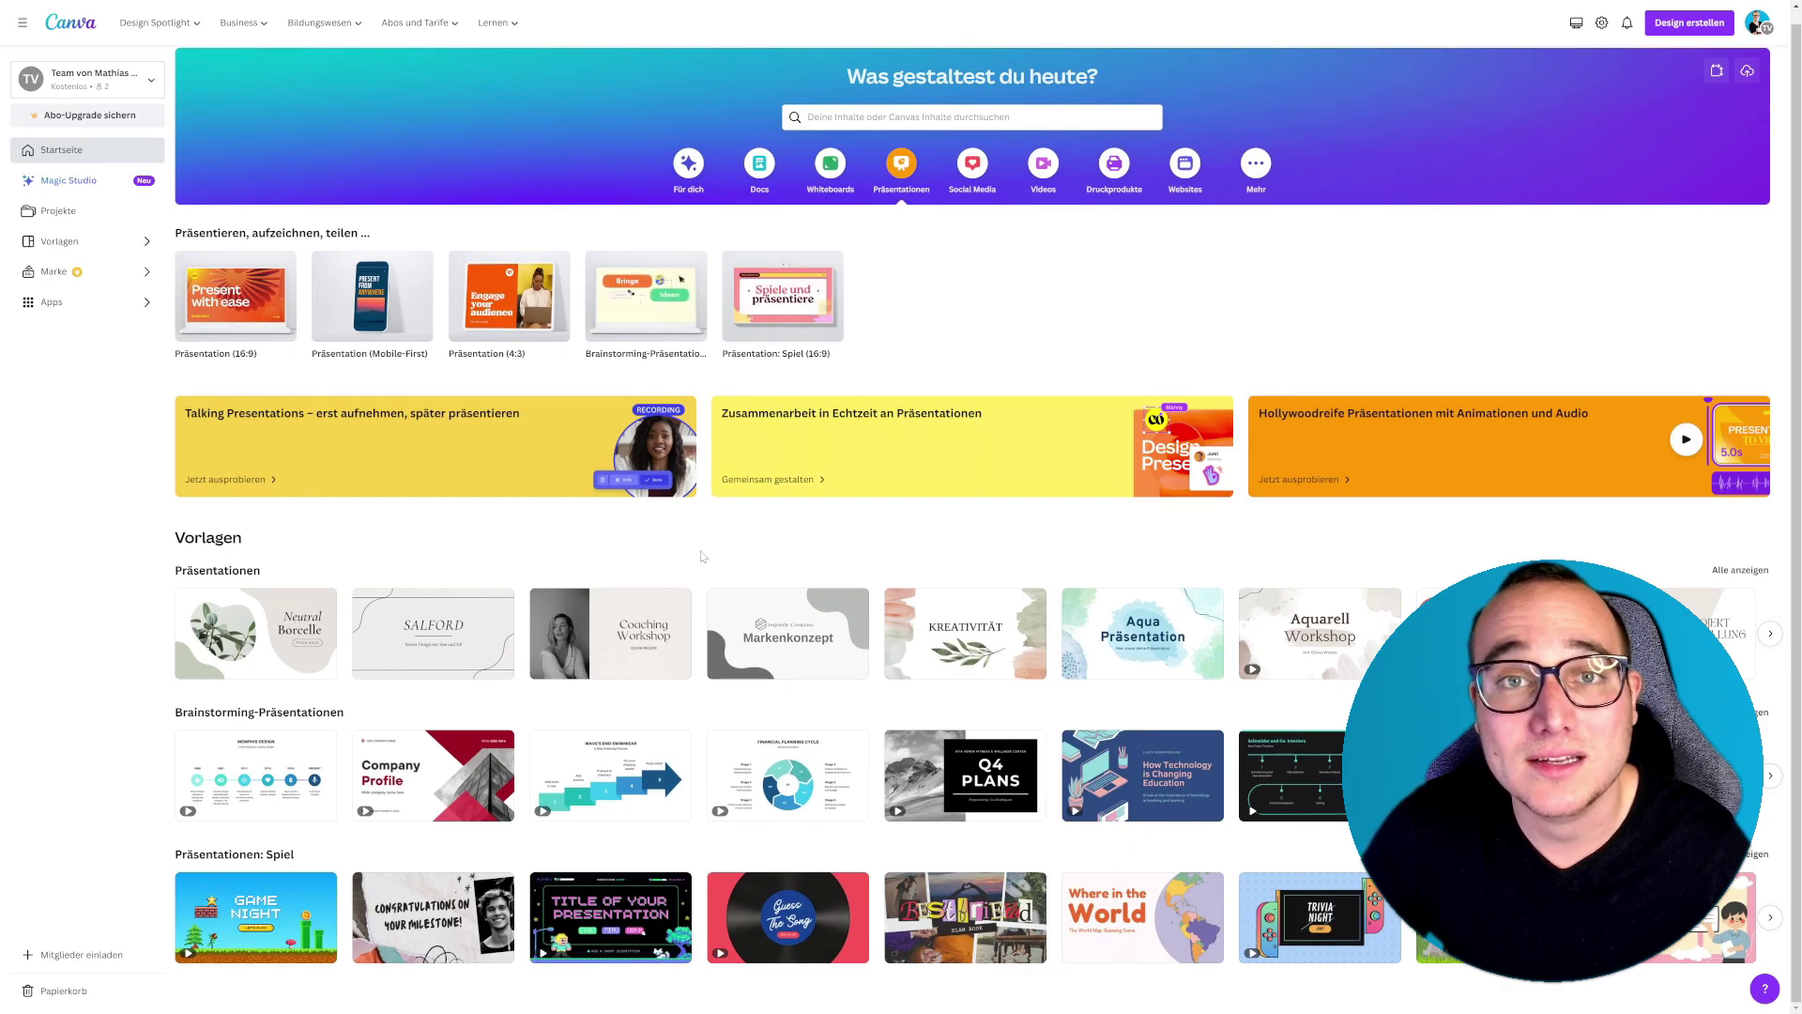
scroll(702, 556, up, 1)
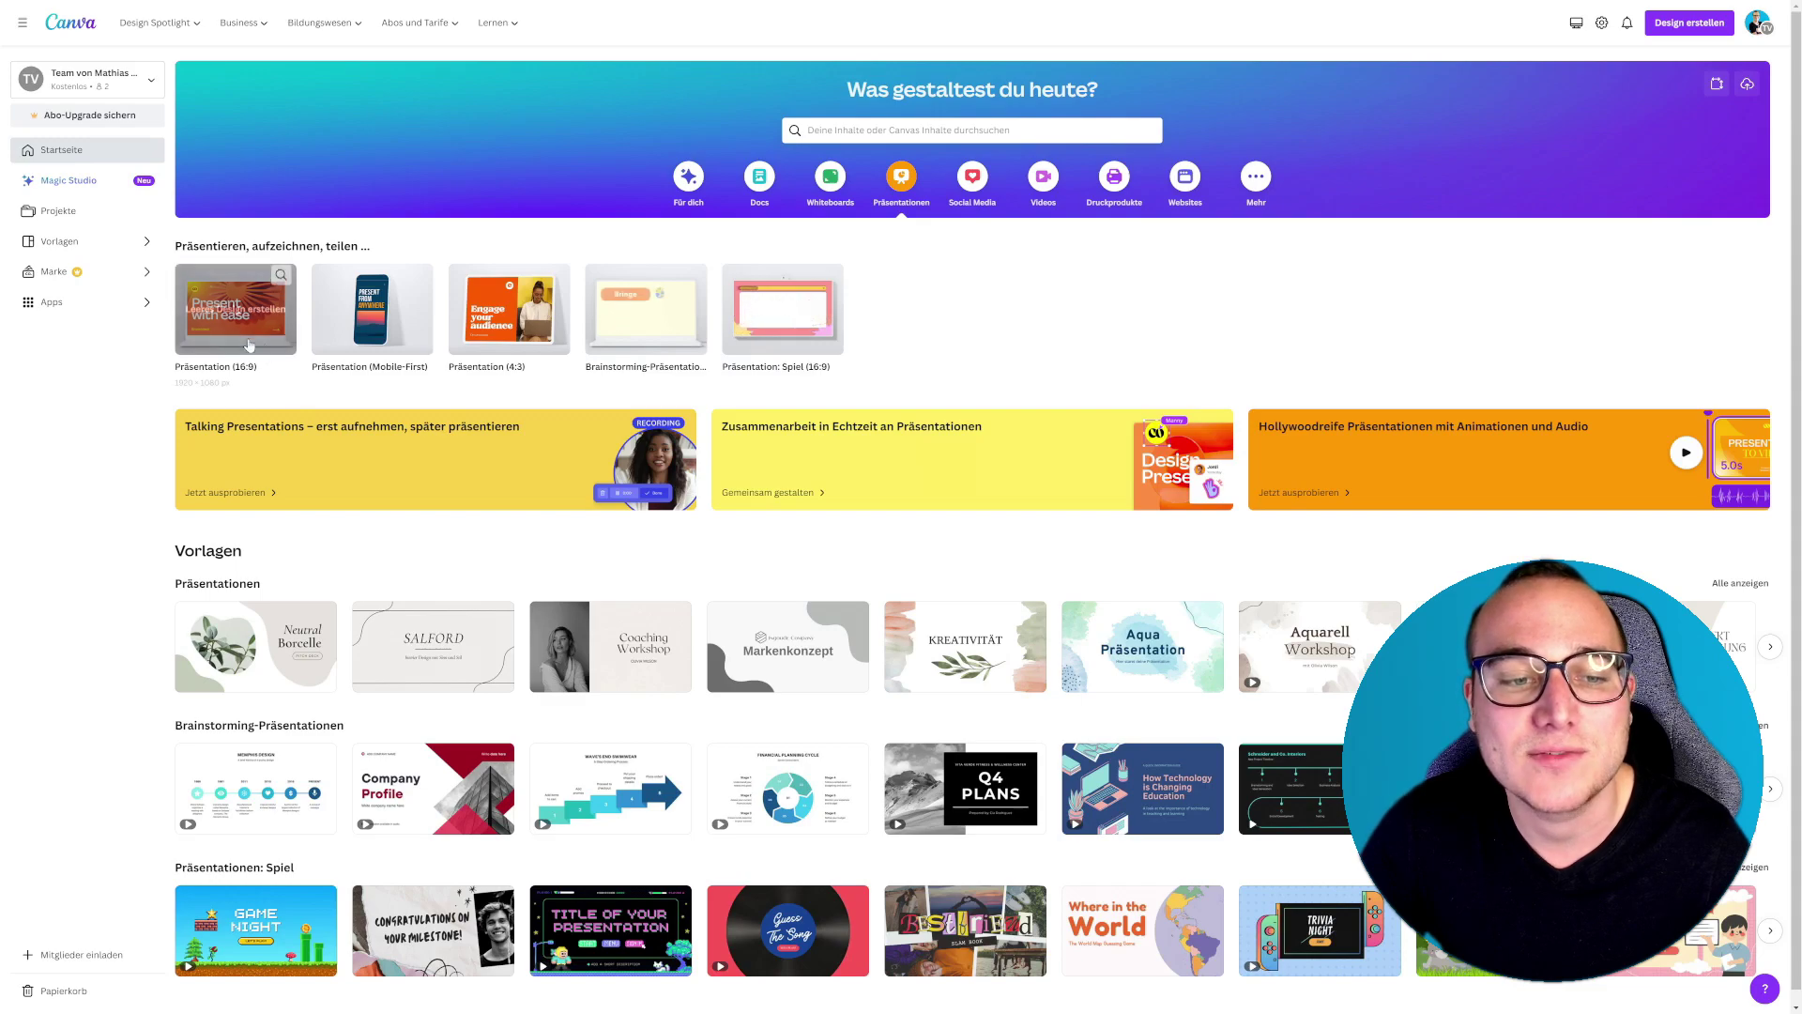
mouse_move(370, 296)
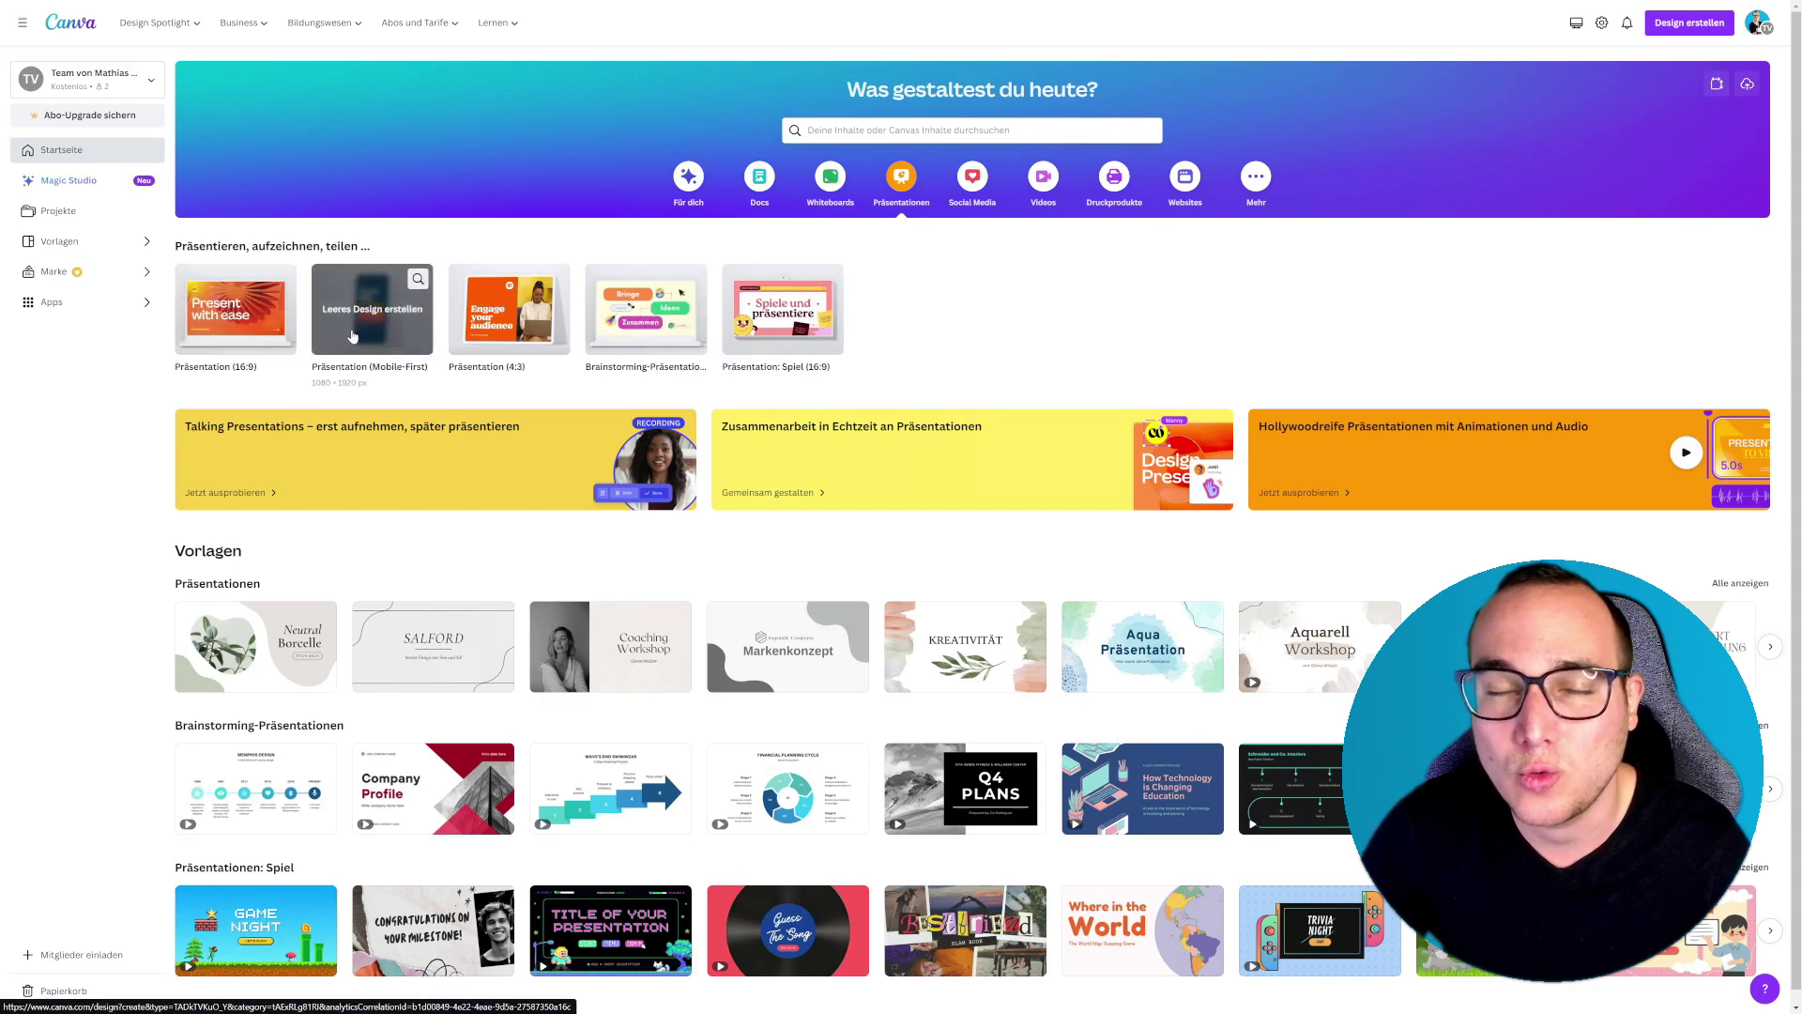
scroll(465, 427, down, 1)
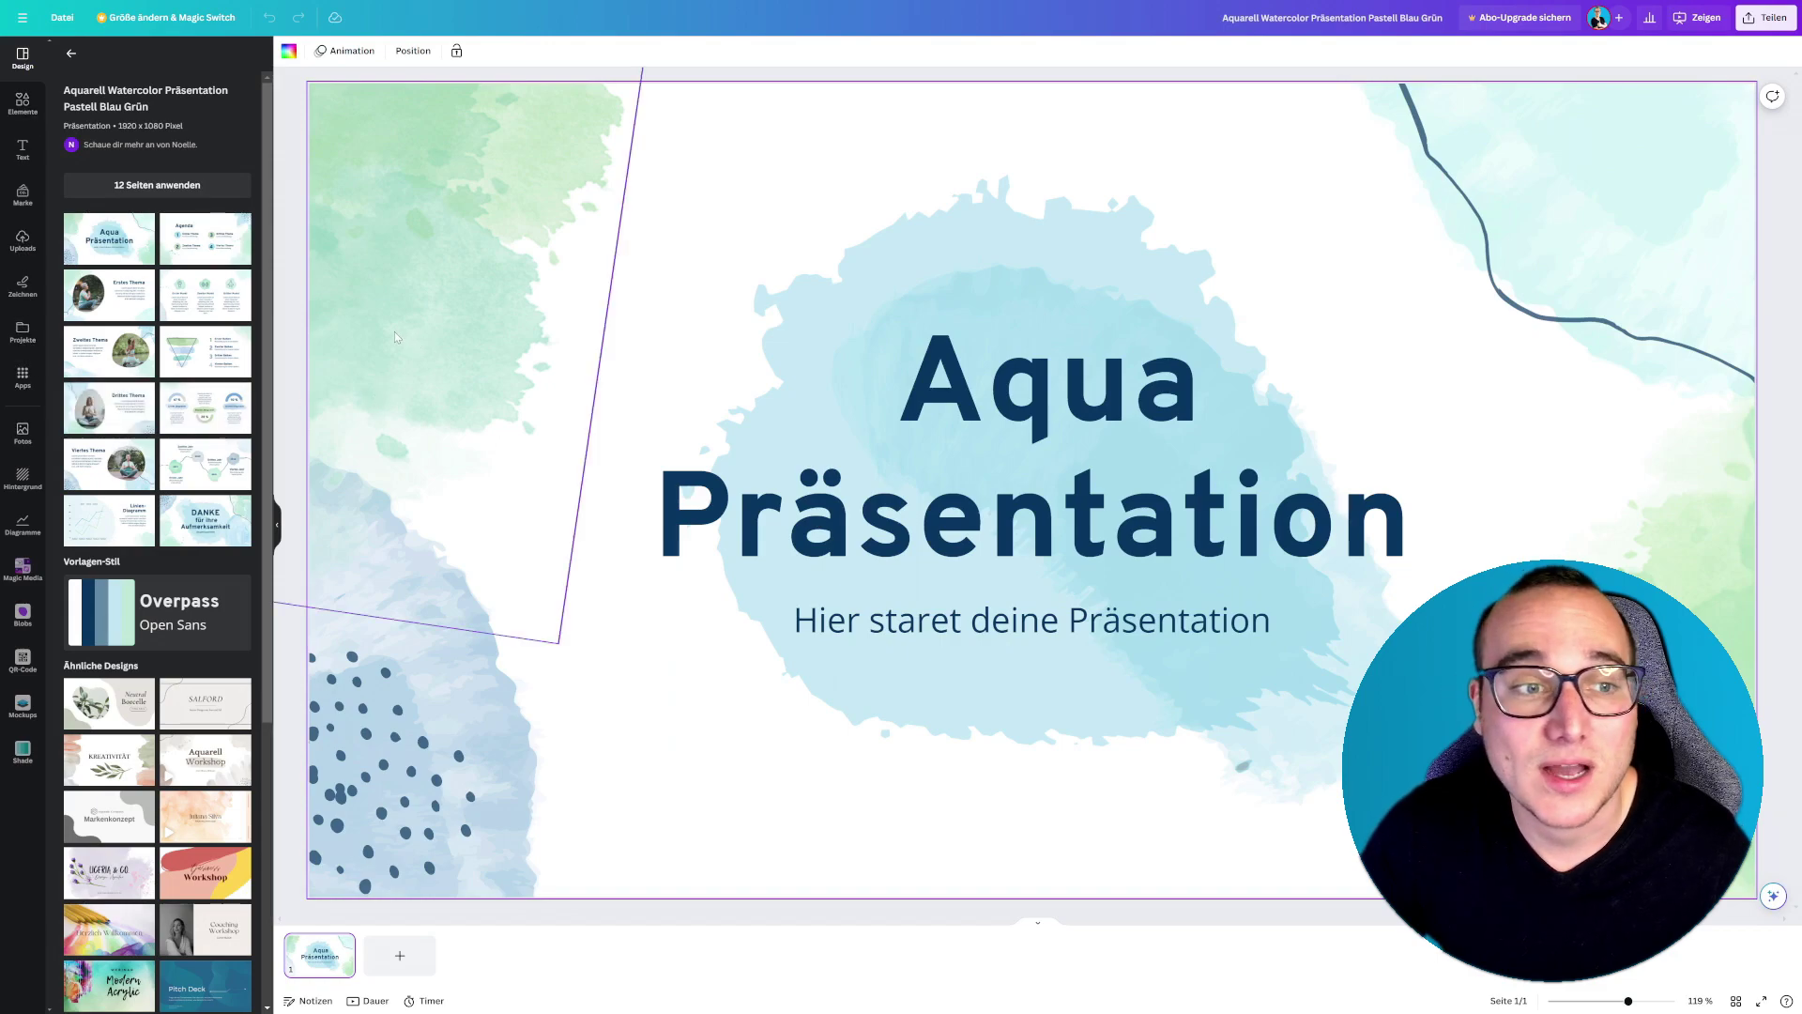
Show the Elemente and Text panels, then add blank page 2 after the title slide.
click(23, 106)
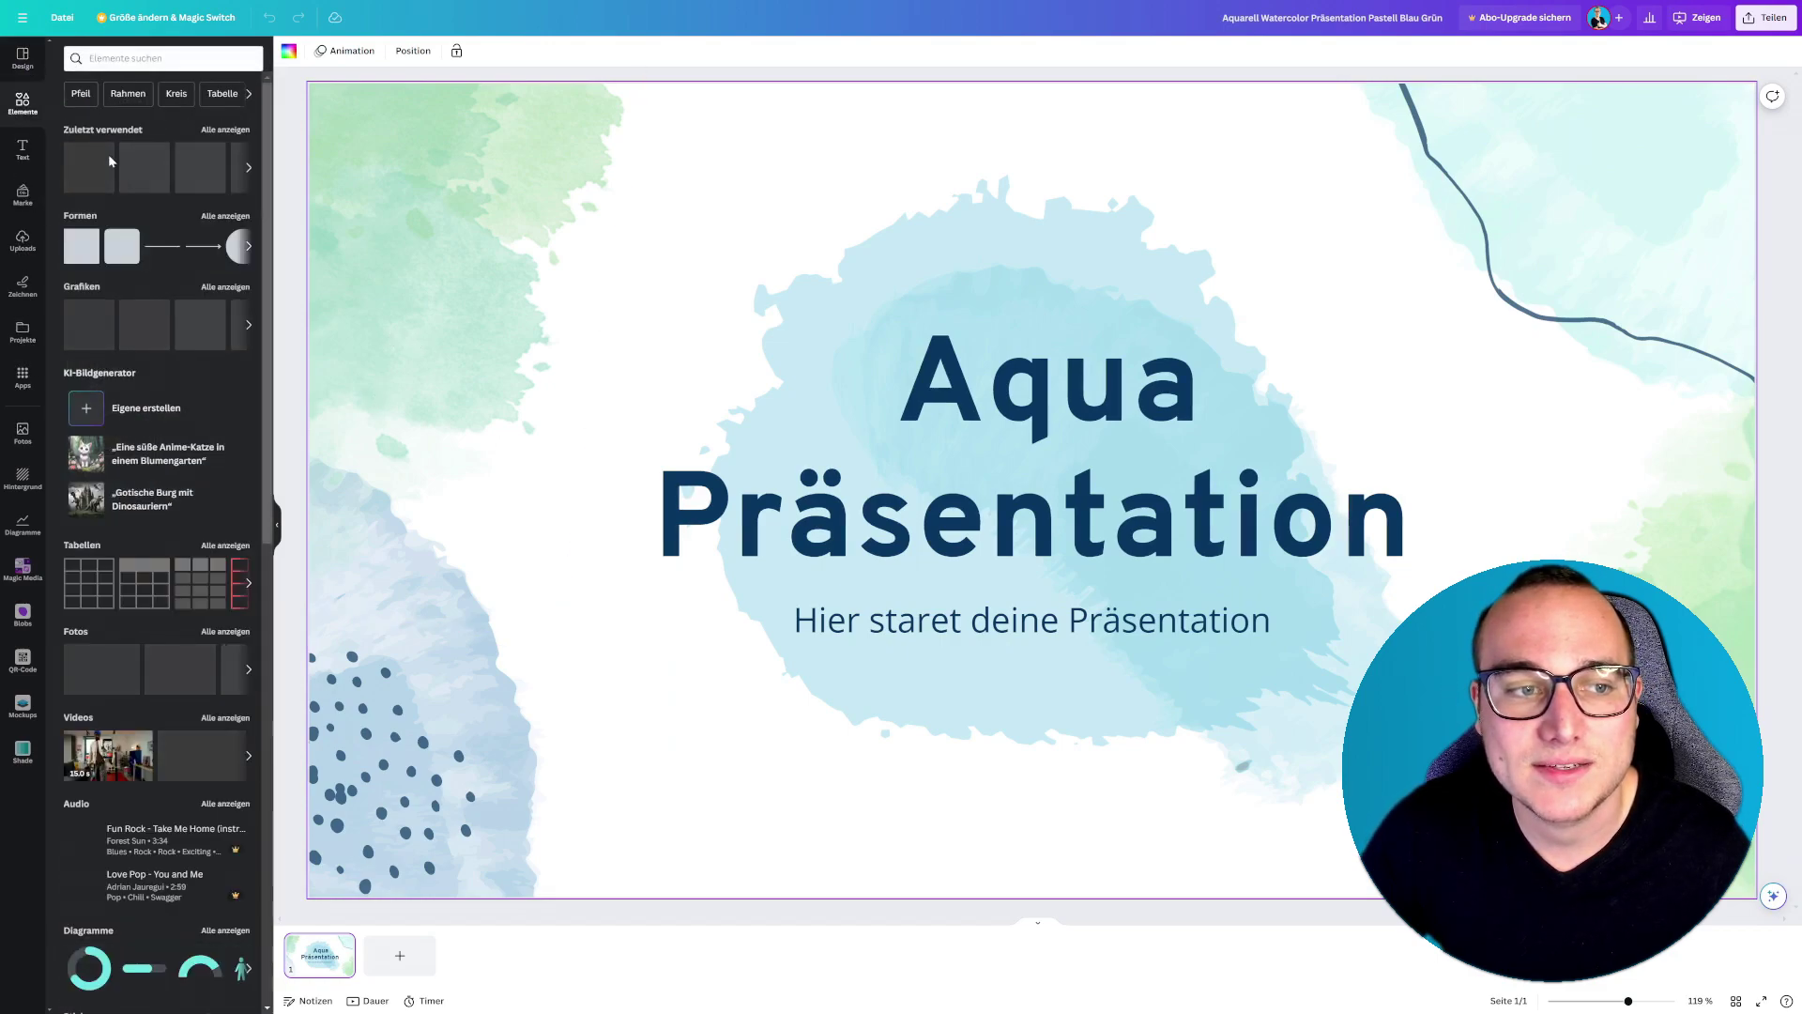
click(23, 148)
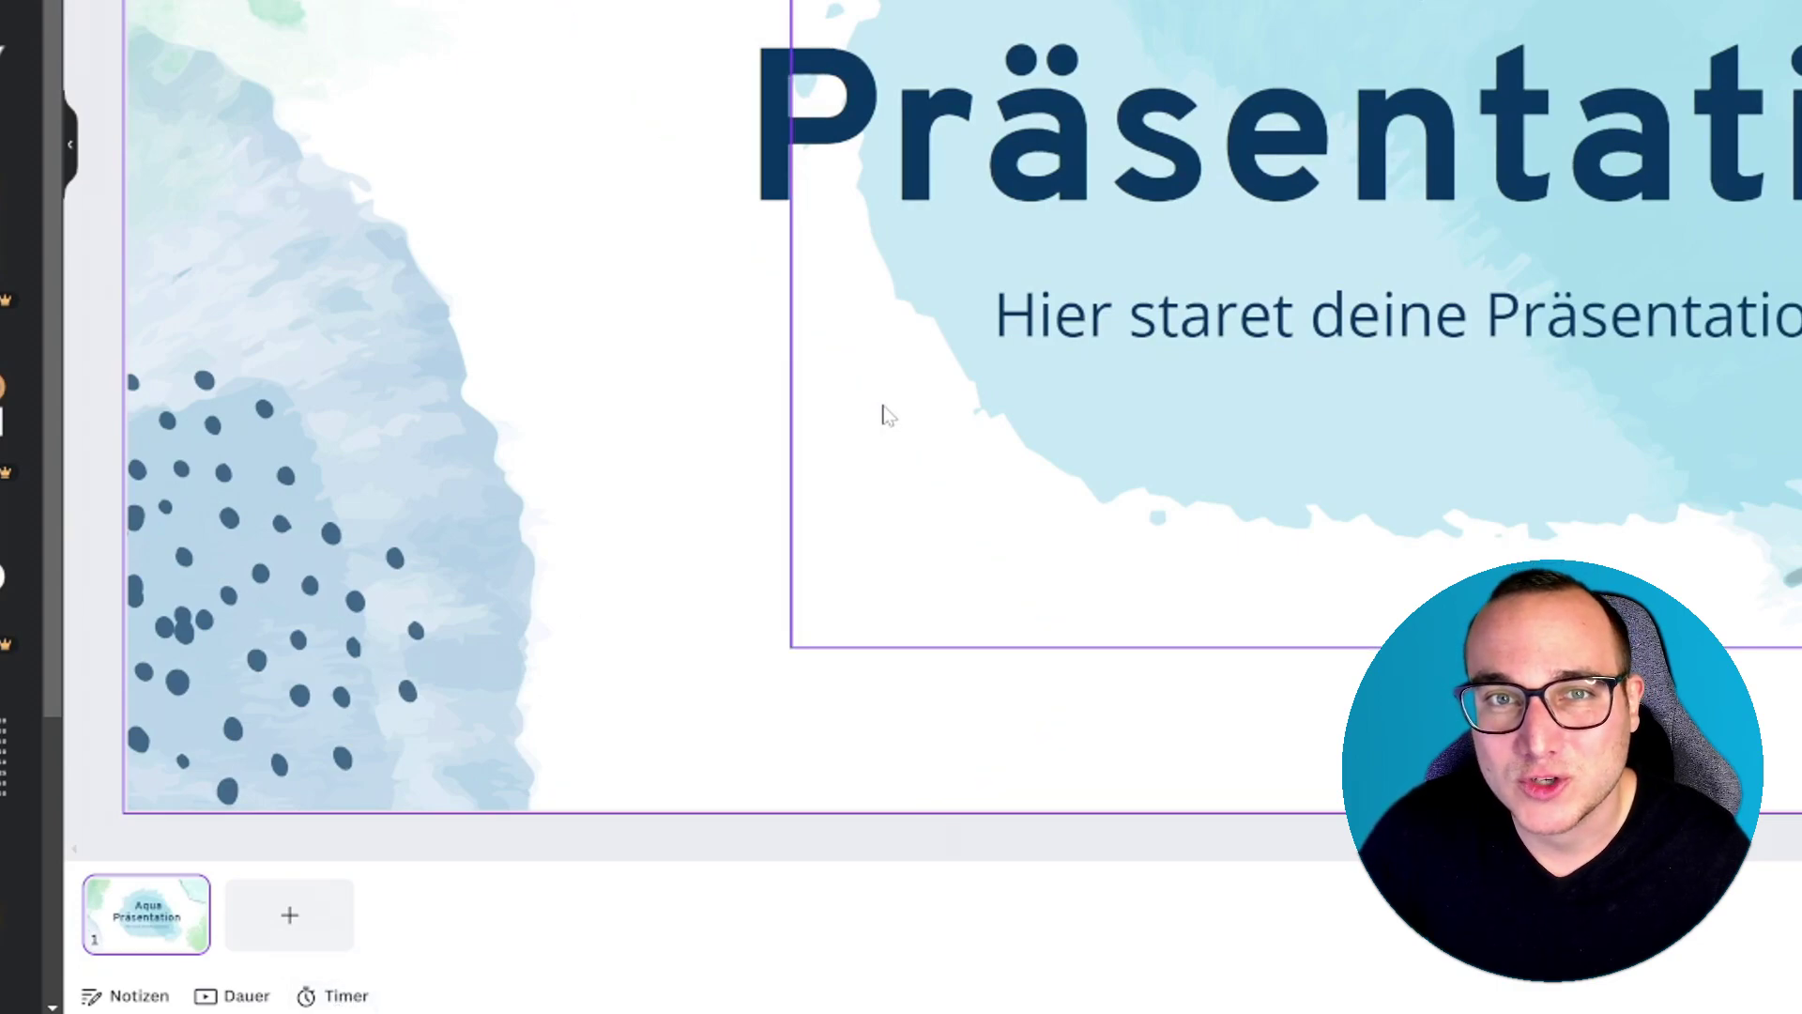
click(287, 918)
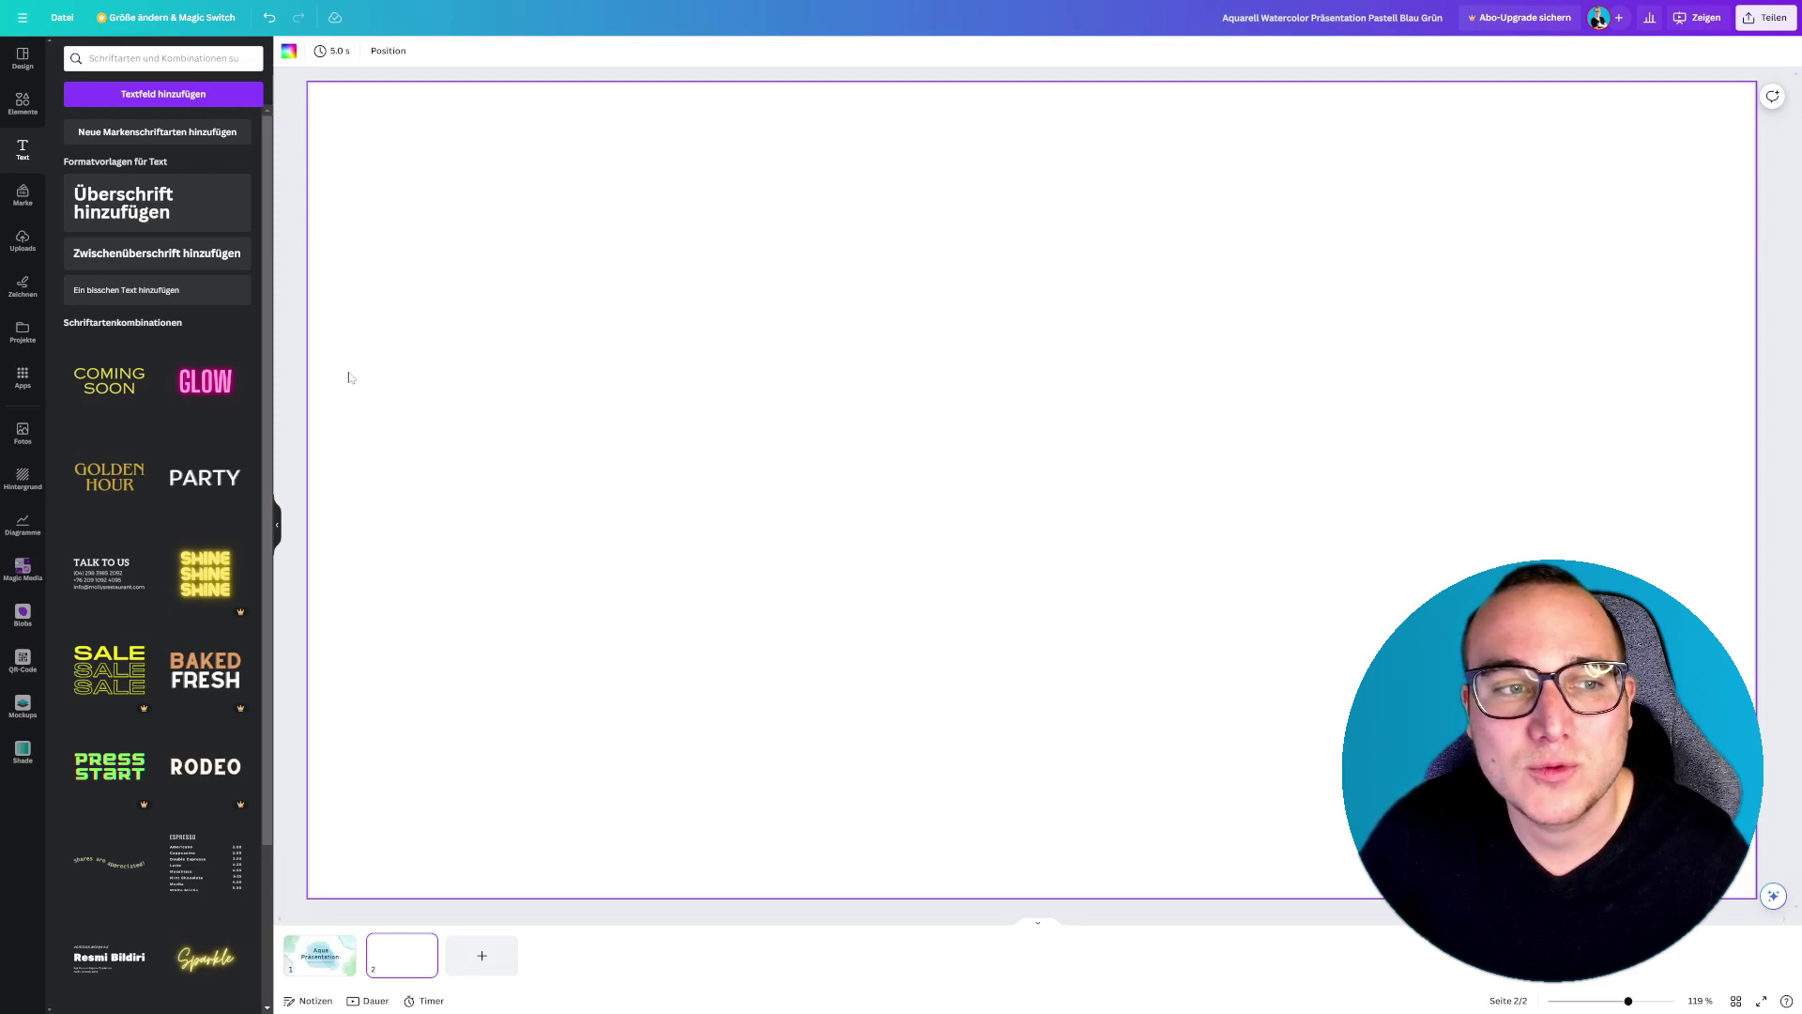
Apply the Erster, Zweiter, Dritter Punkt design to page 2 and select the Erster Punkt heading.
click(22, 60)
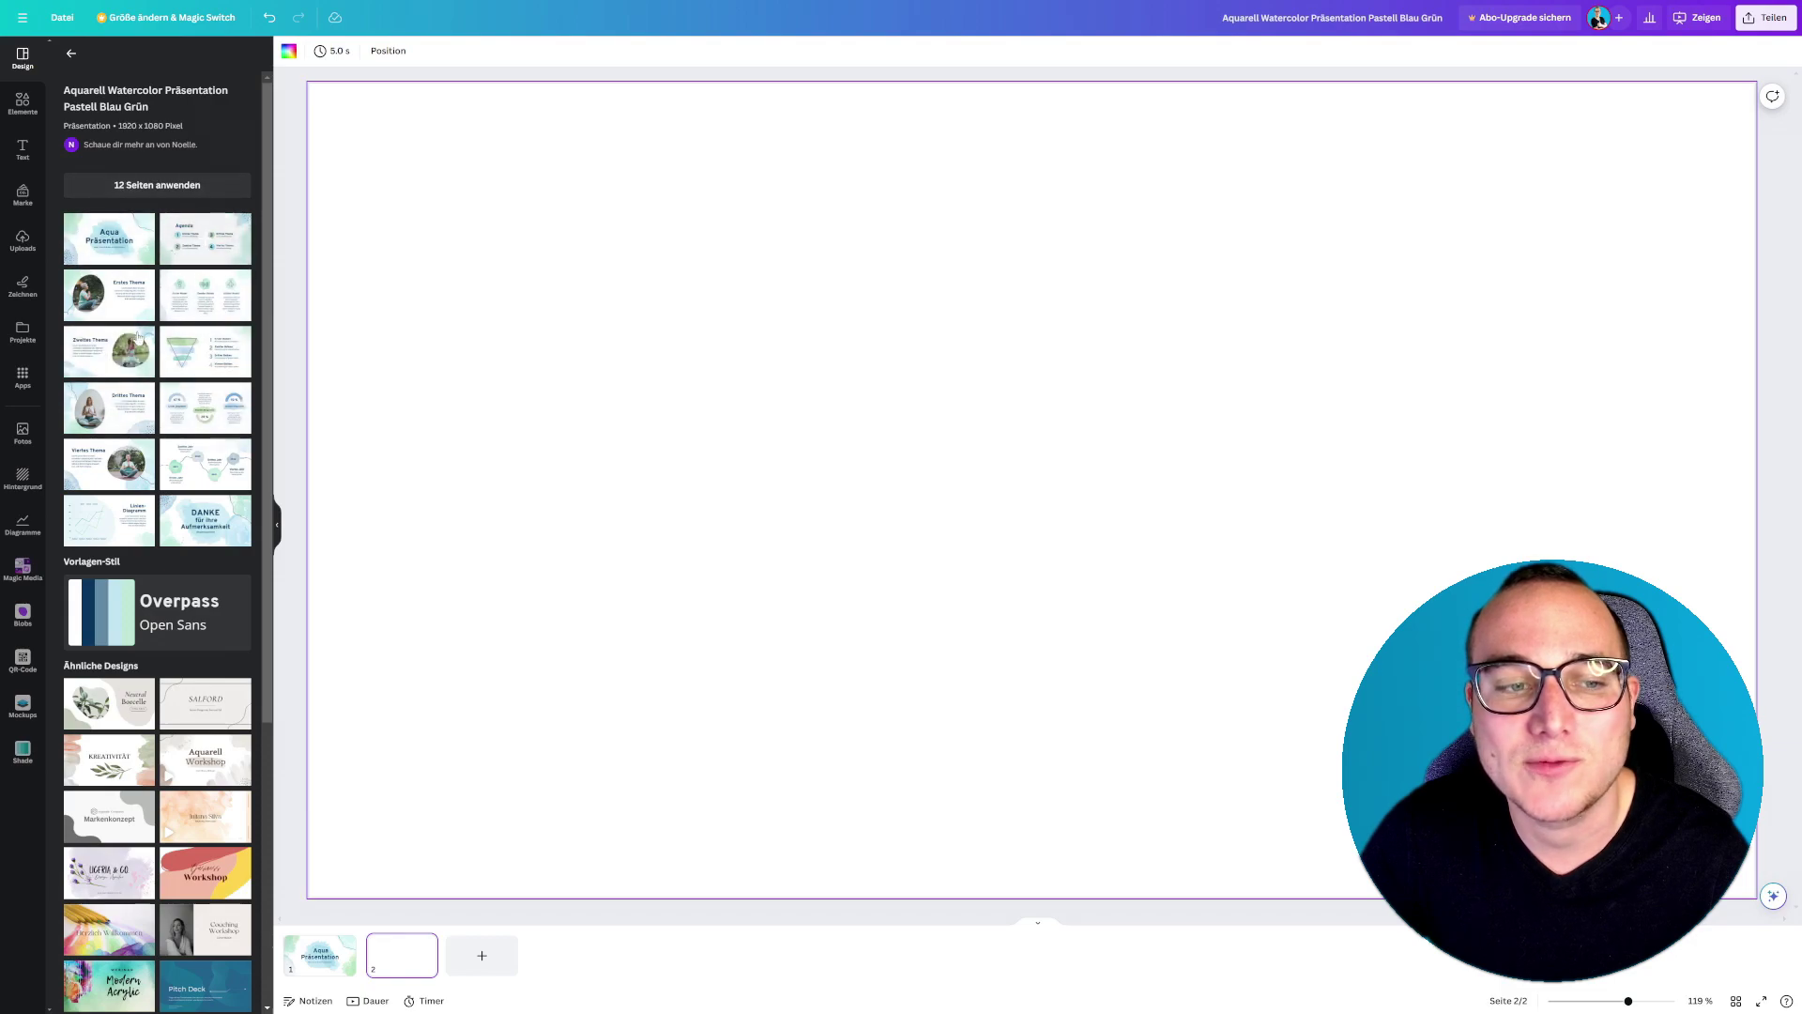
mouse_move(205, 408)
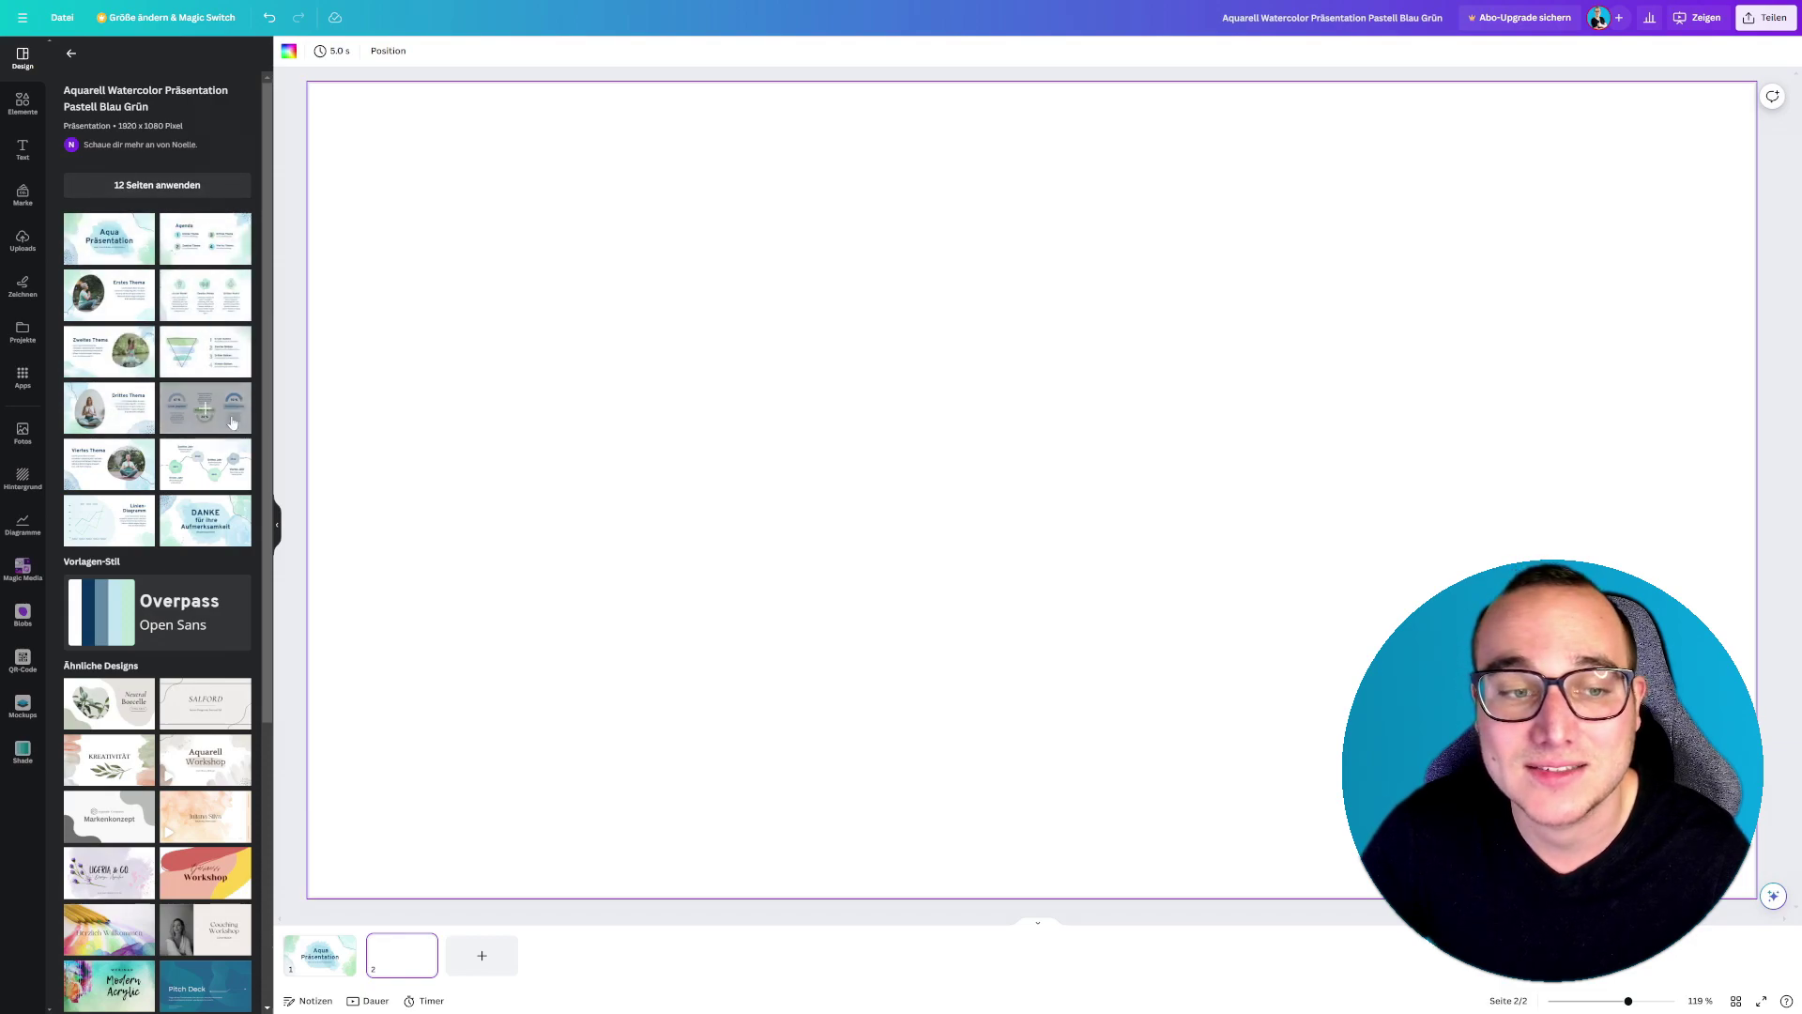
click(200, 302)
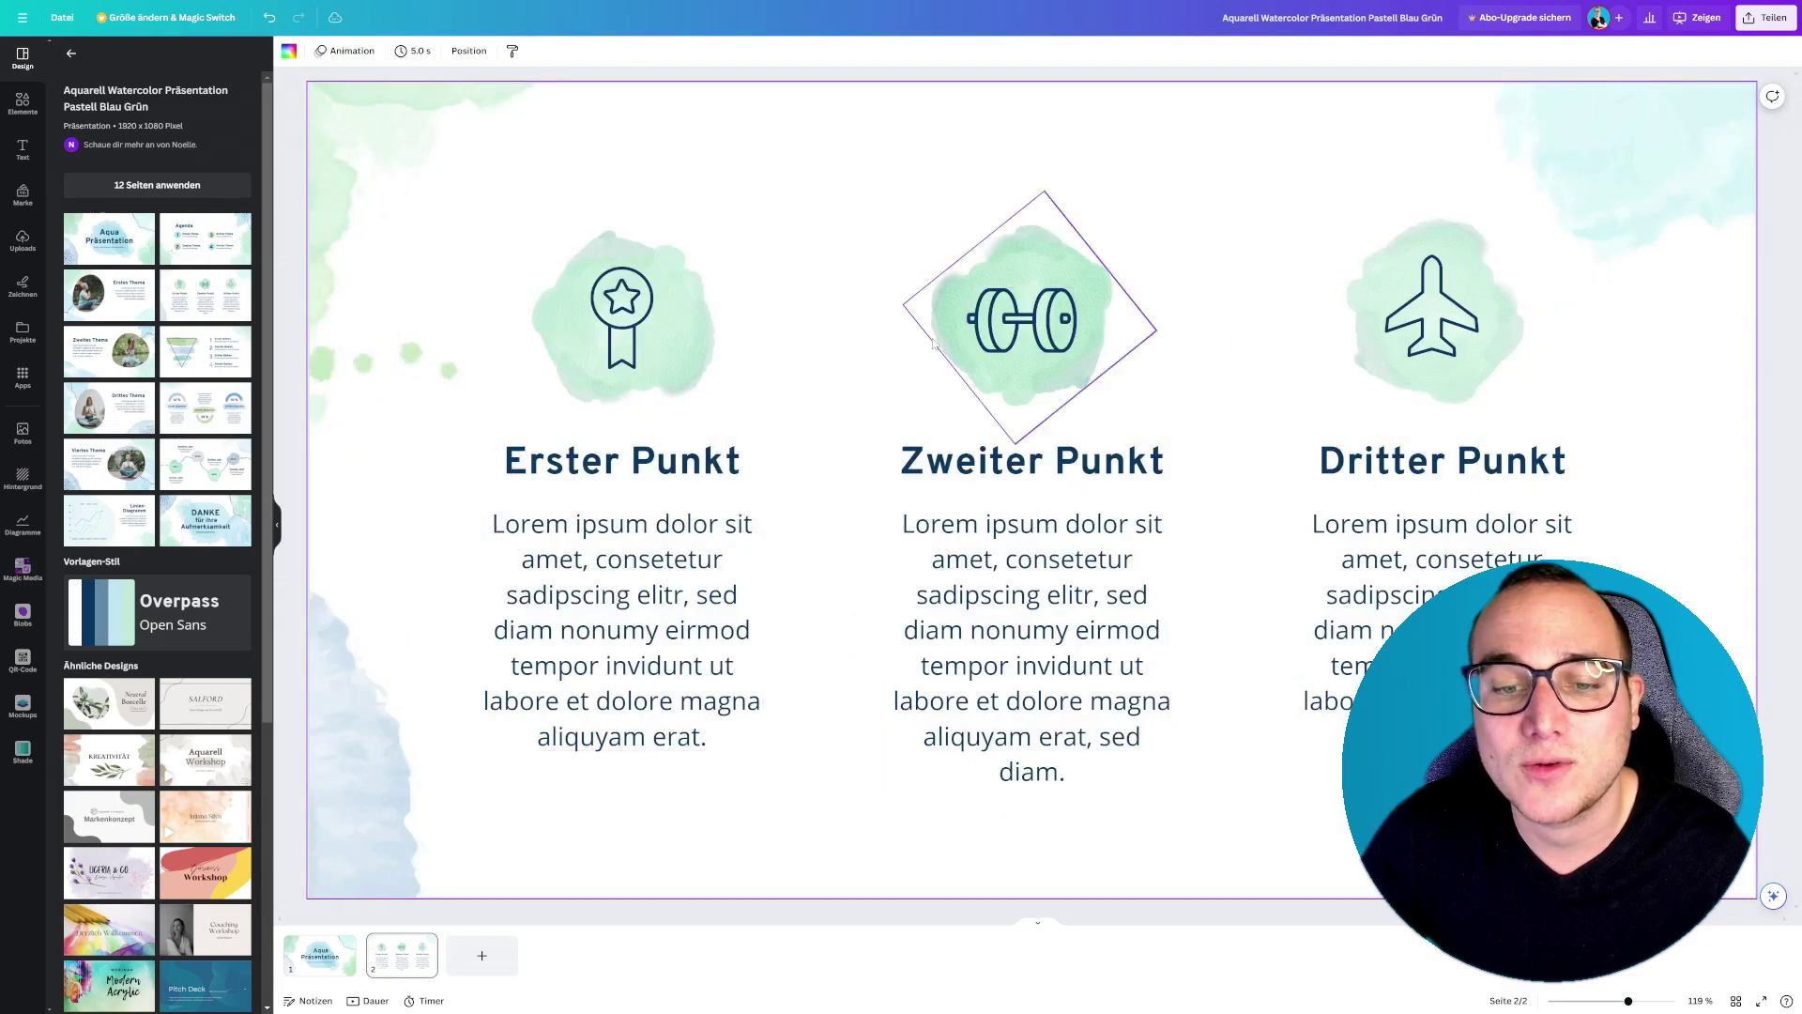
click(611, 469)
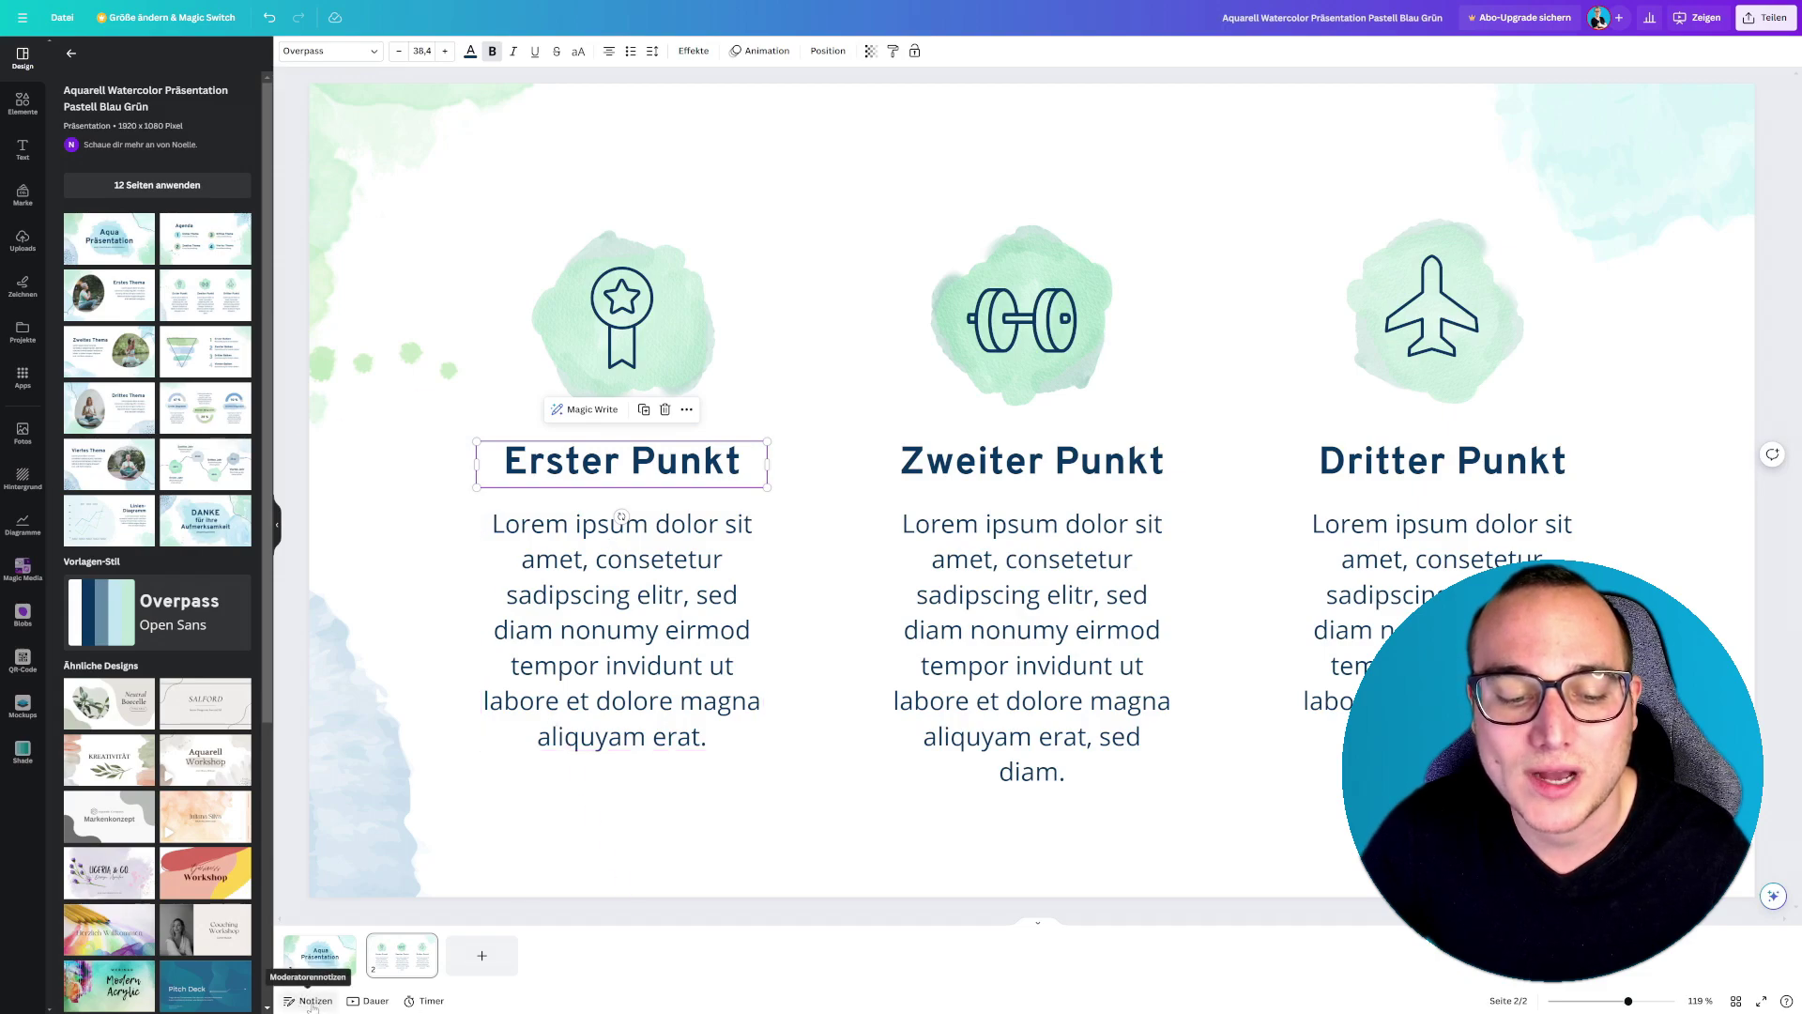
Show the Notizen speaker notes area and view it on page 1 and page 2.
click(312, 1001)
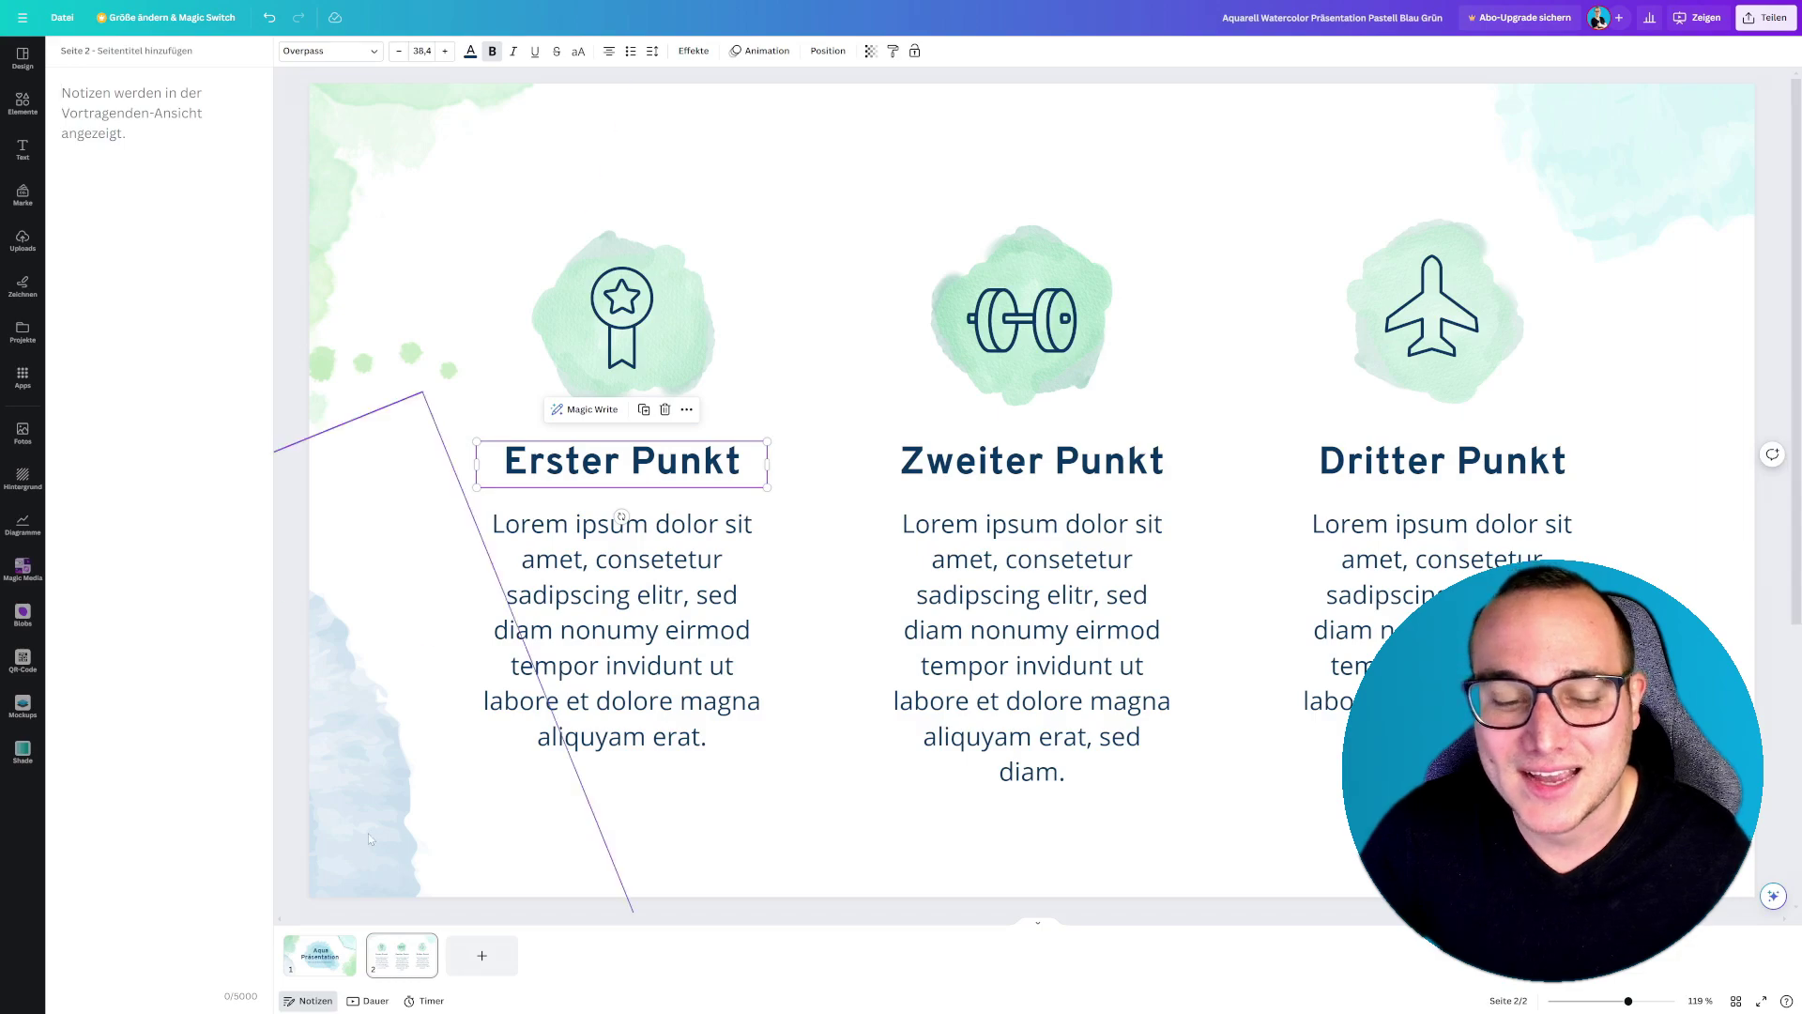
click(312, 953)
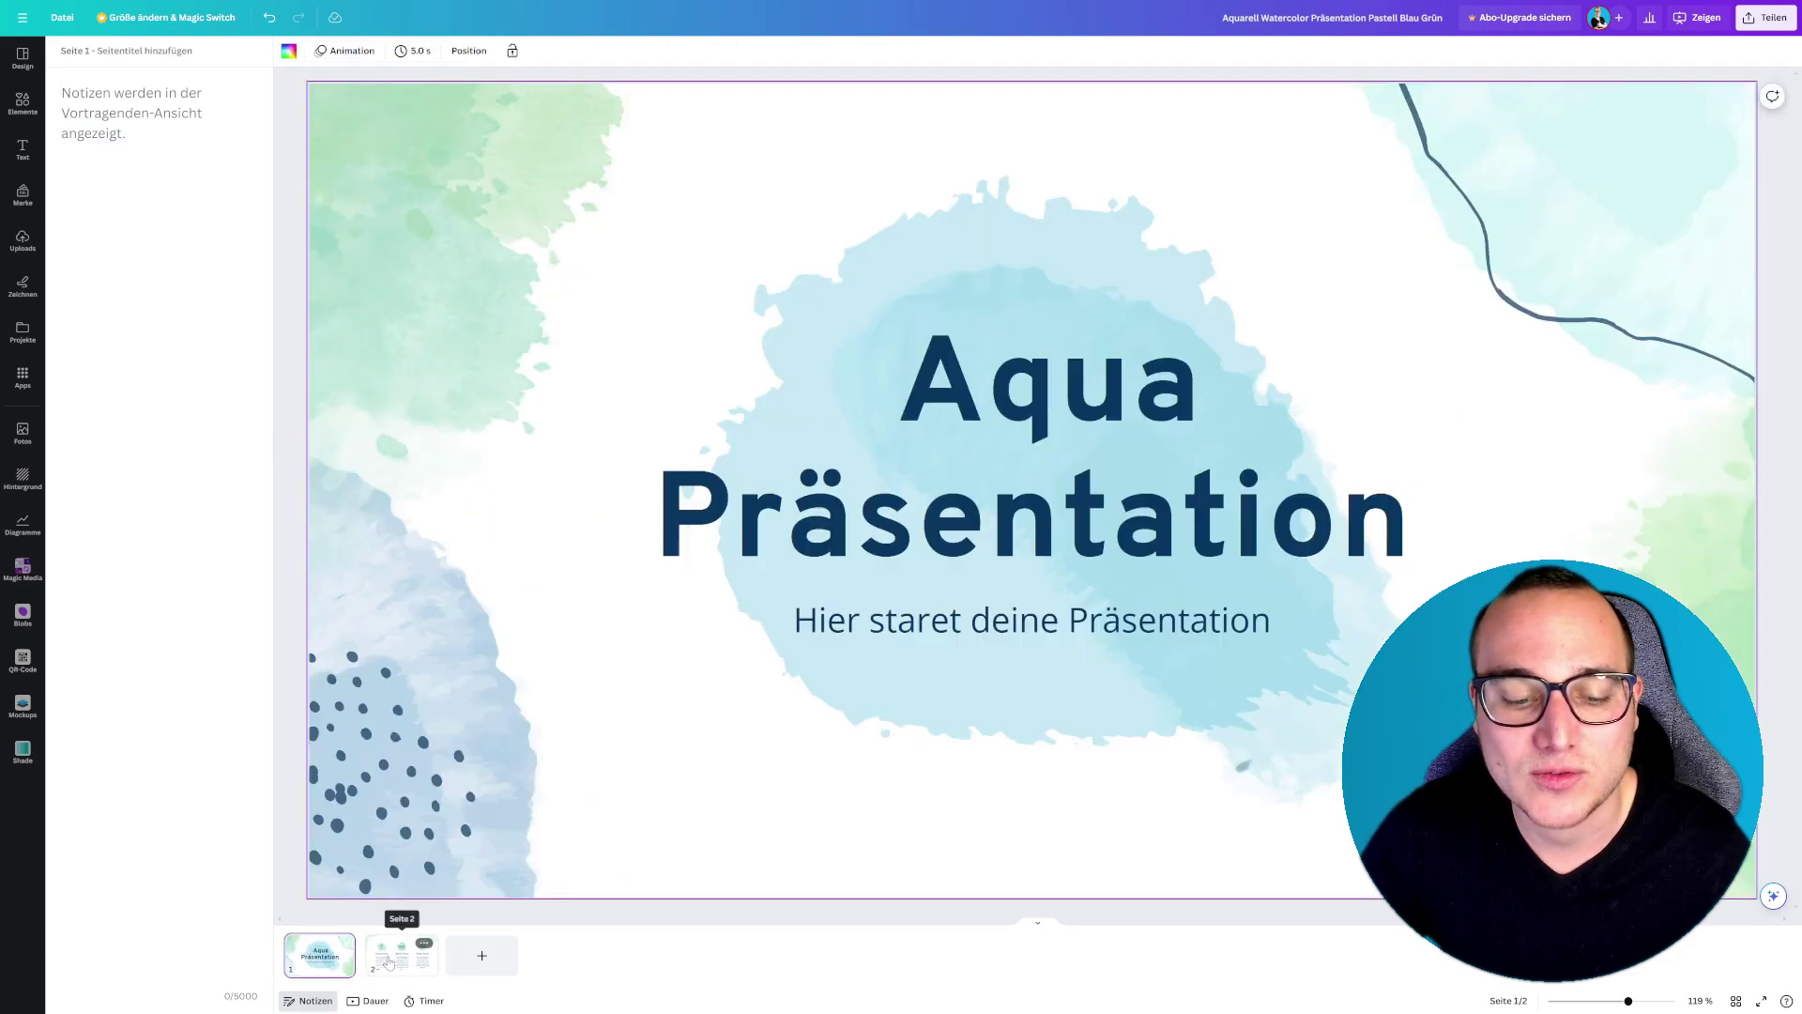
click(390, 962)
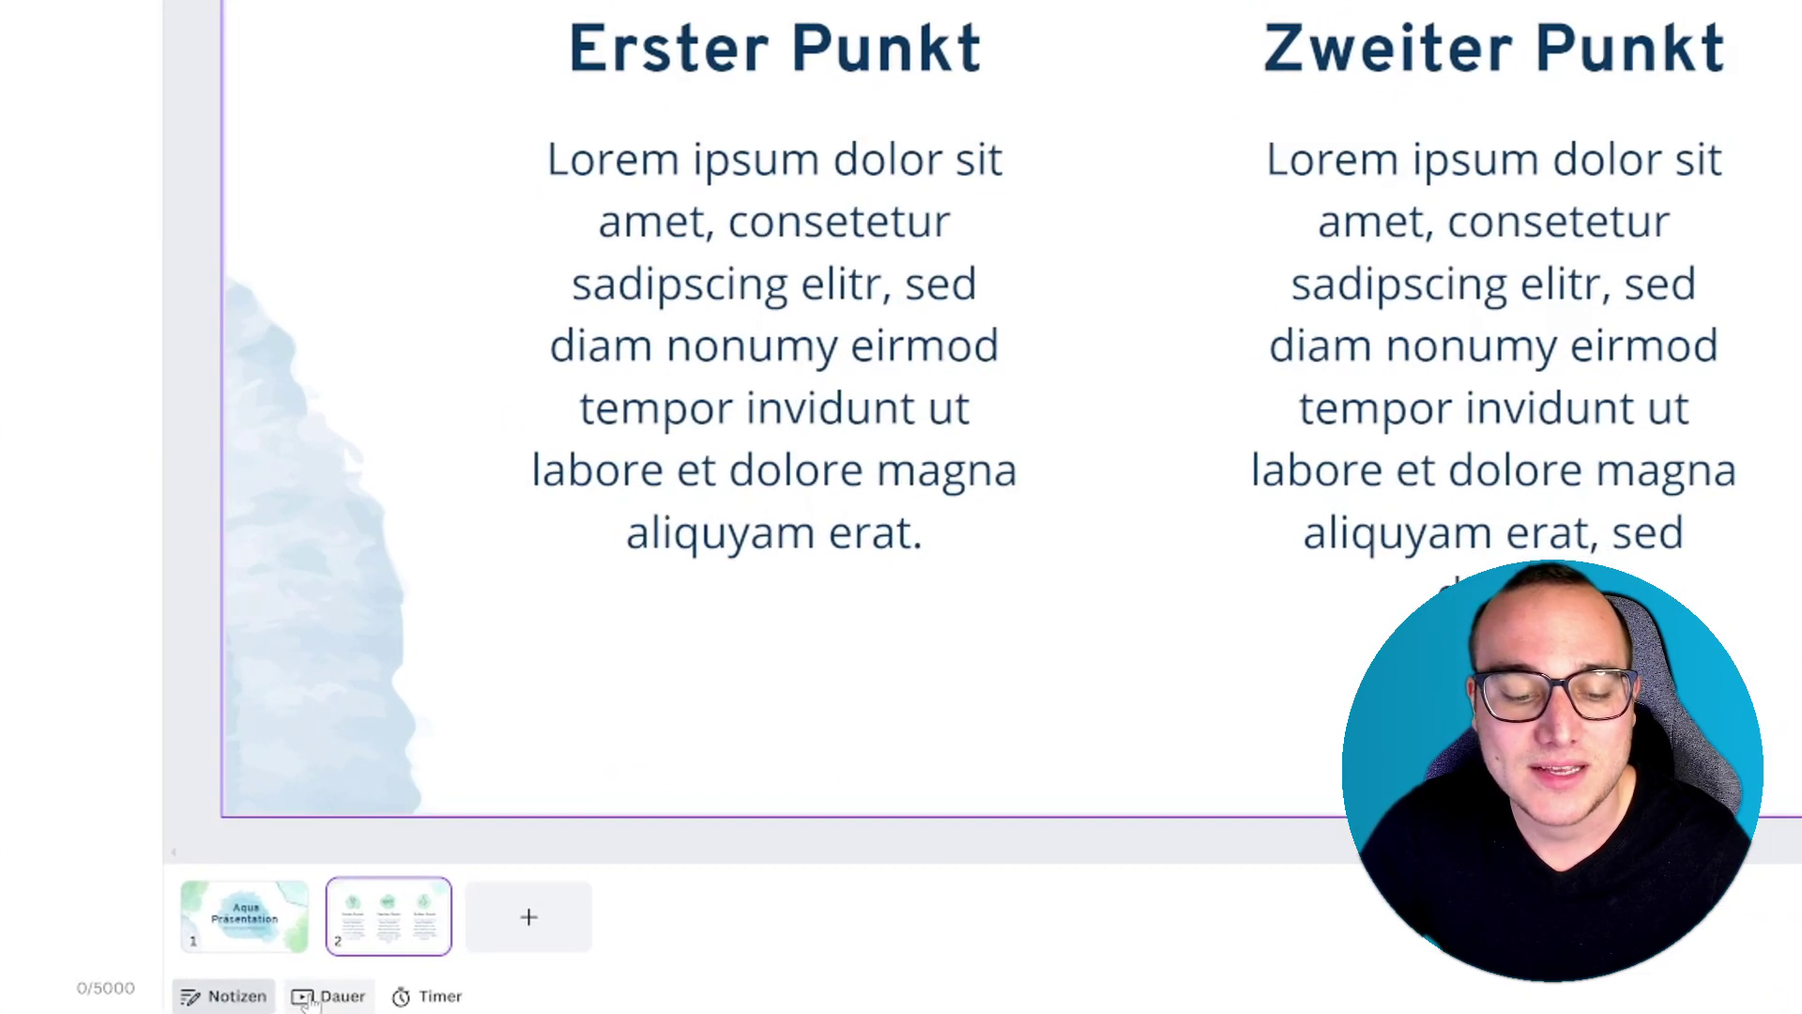
Check the 5.0 s Dauer of each slide, select the title slide, then hide the timeline.
click(319, 997)
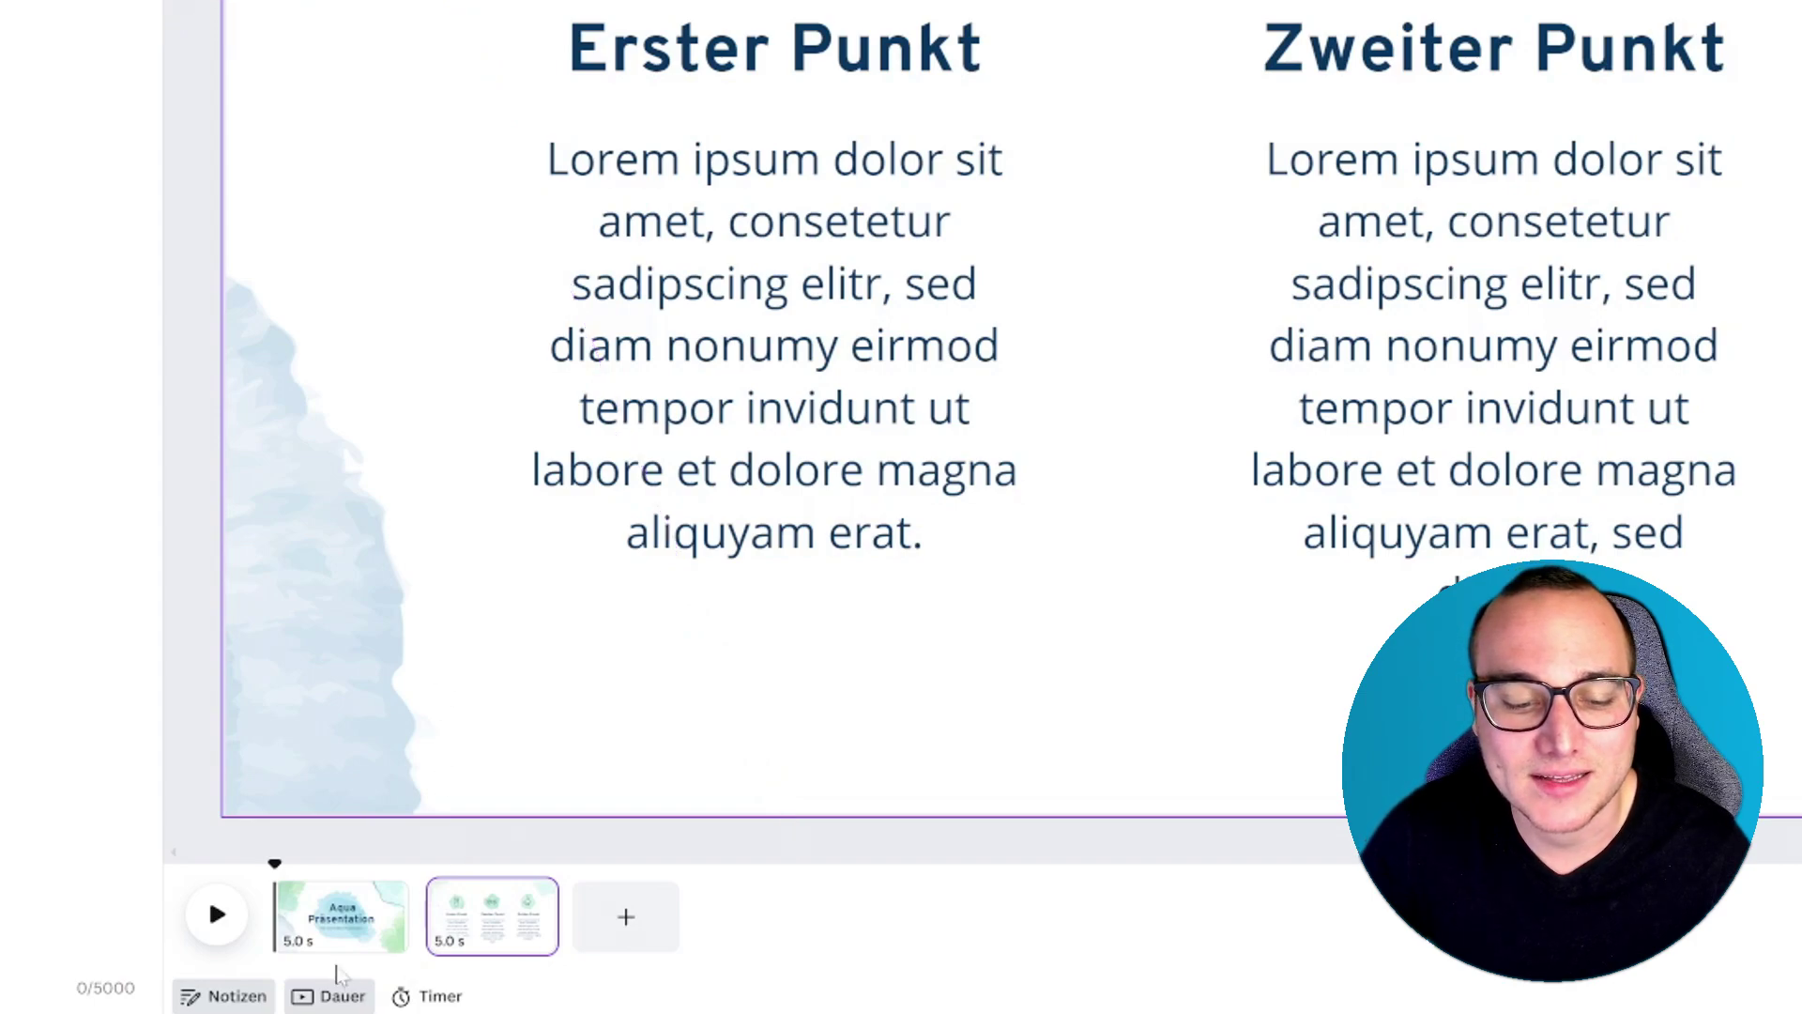
click(342, 928)
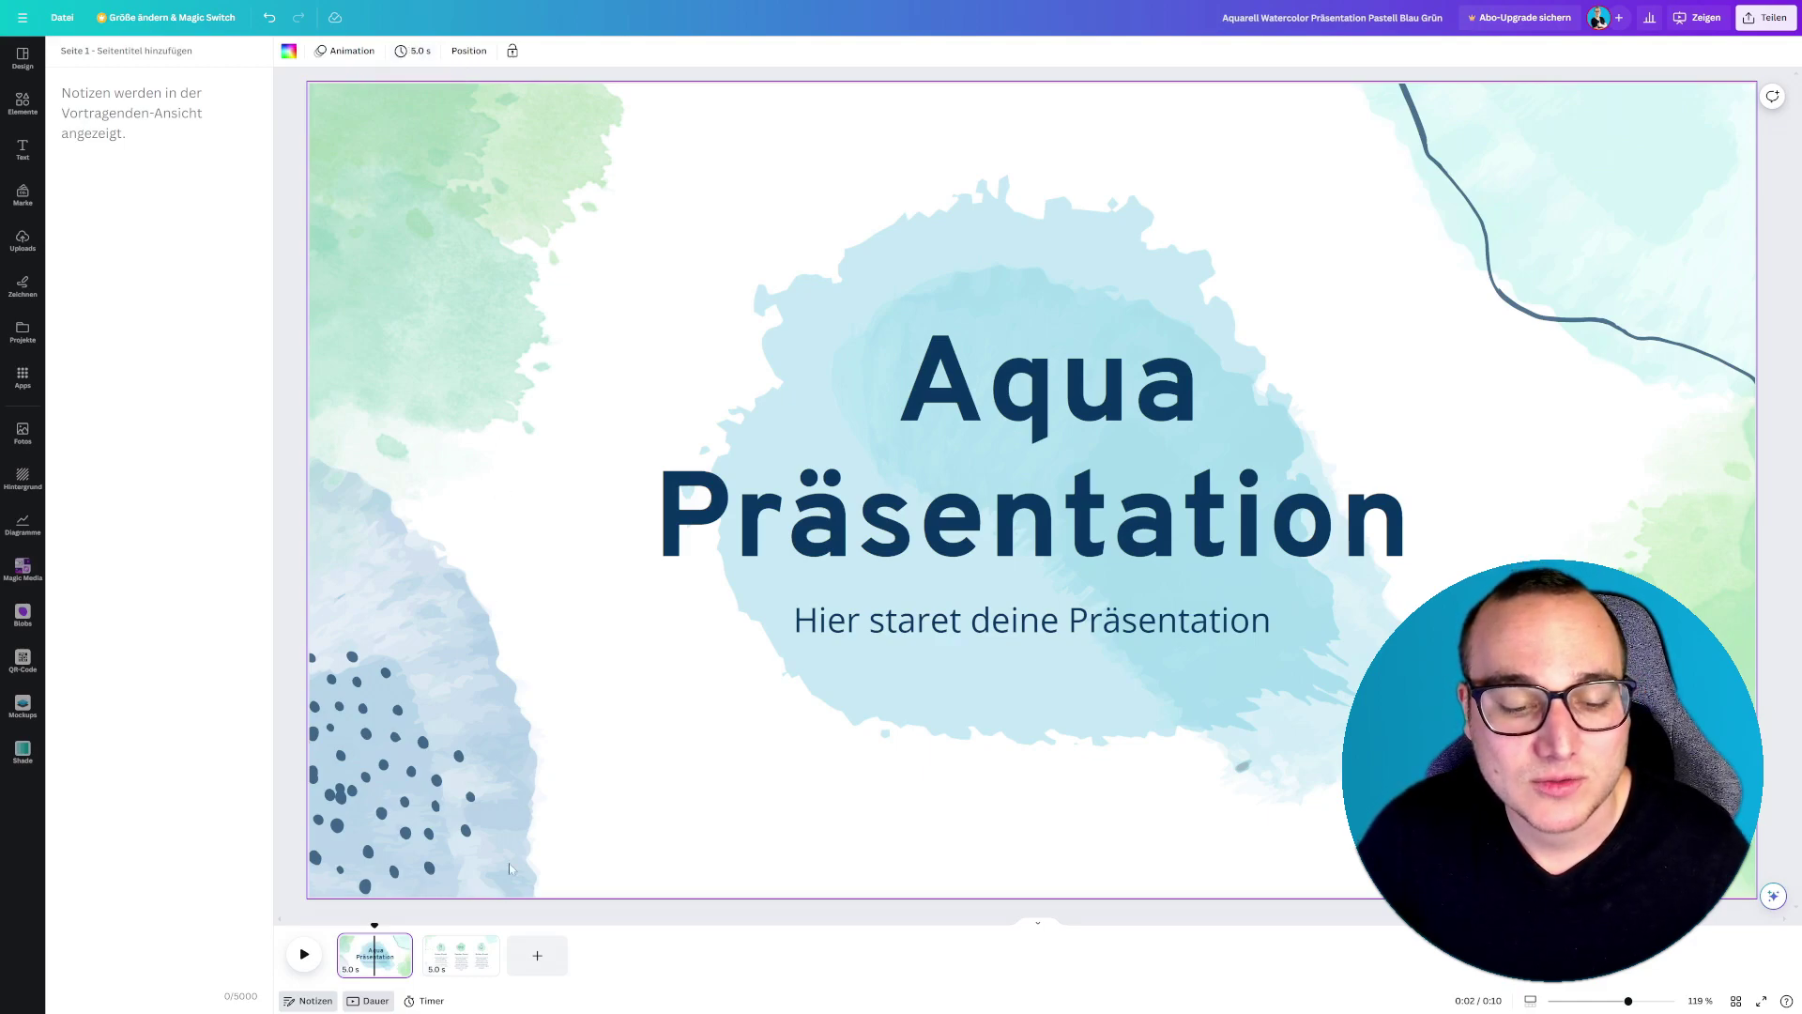
click(368, 1001)
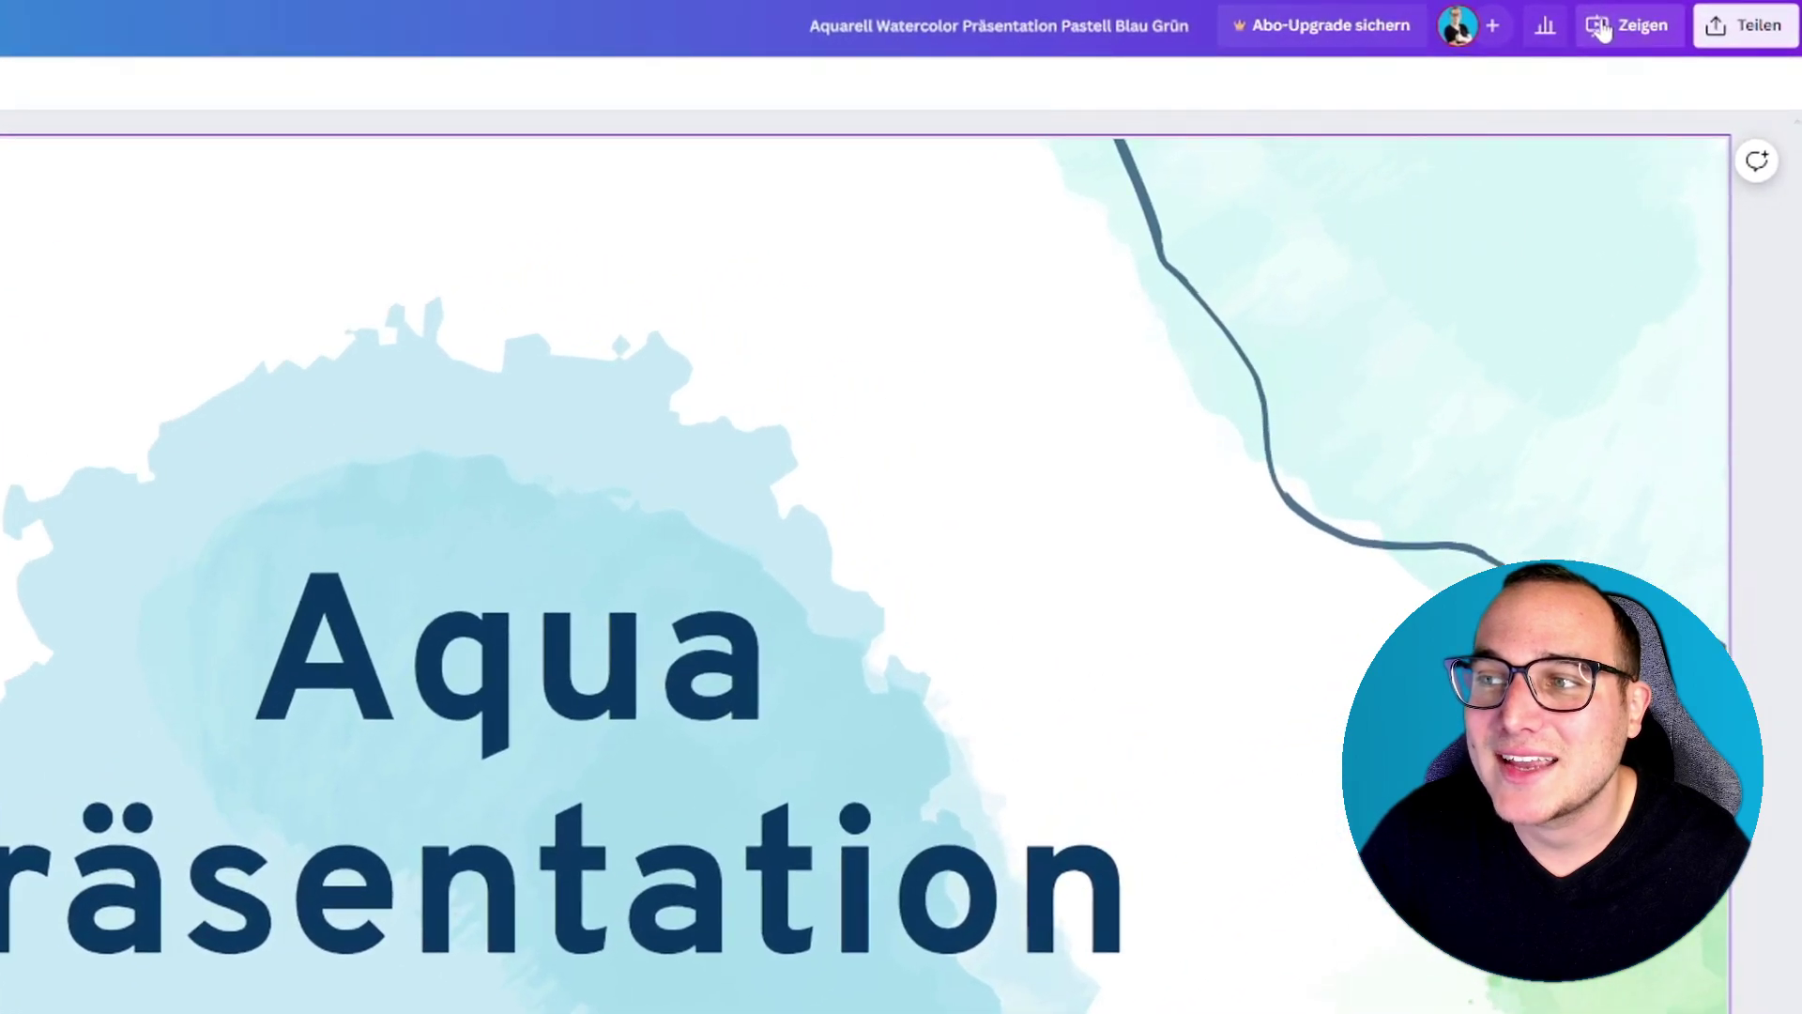
Present the deck fullscreen, advance to the three-point slide, and exit with Esc.
click(1672, 25)
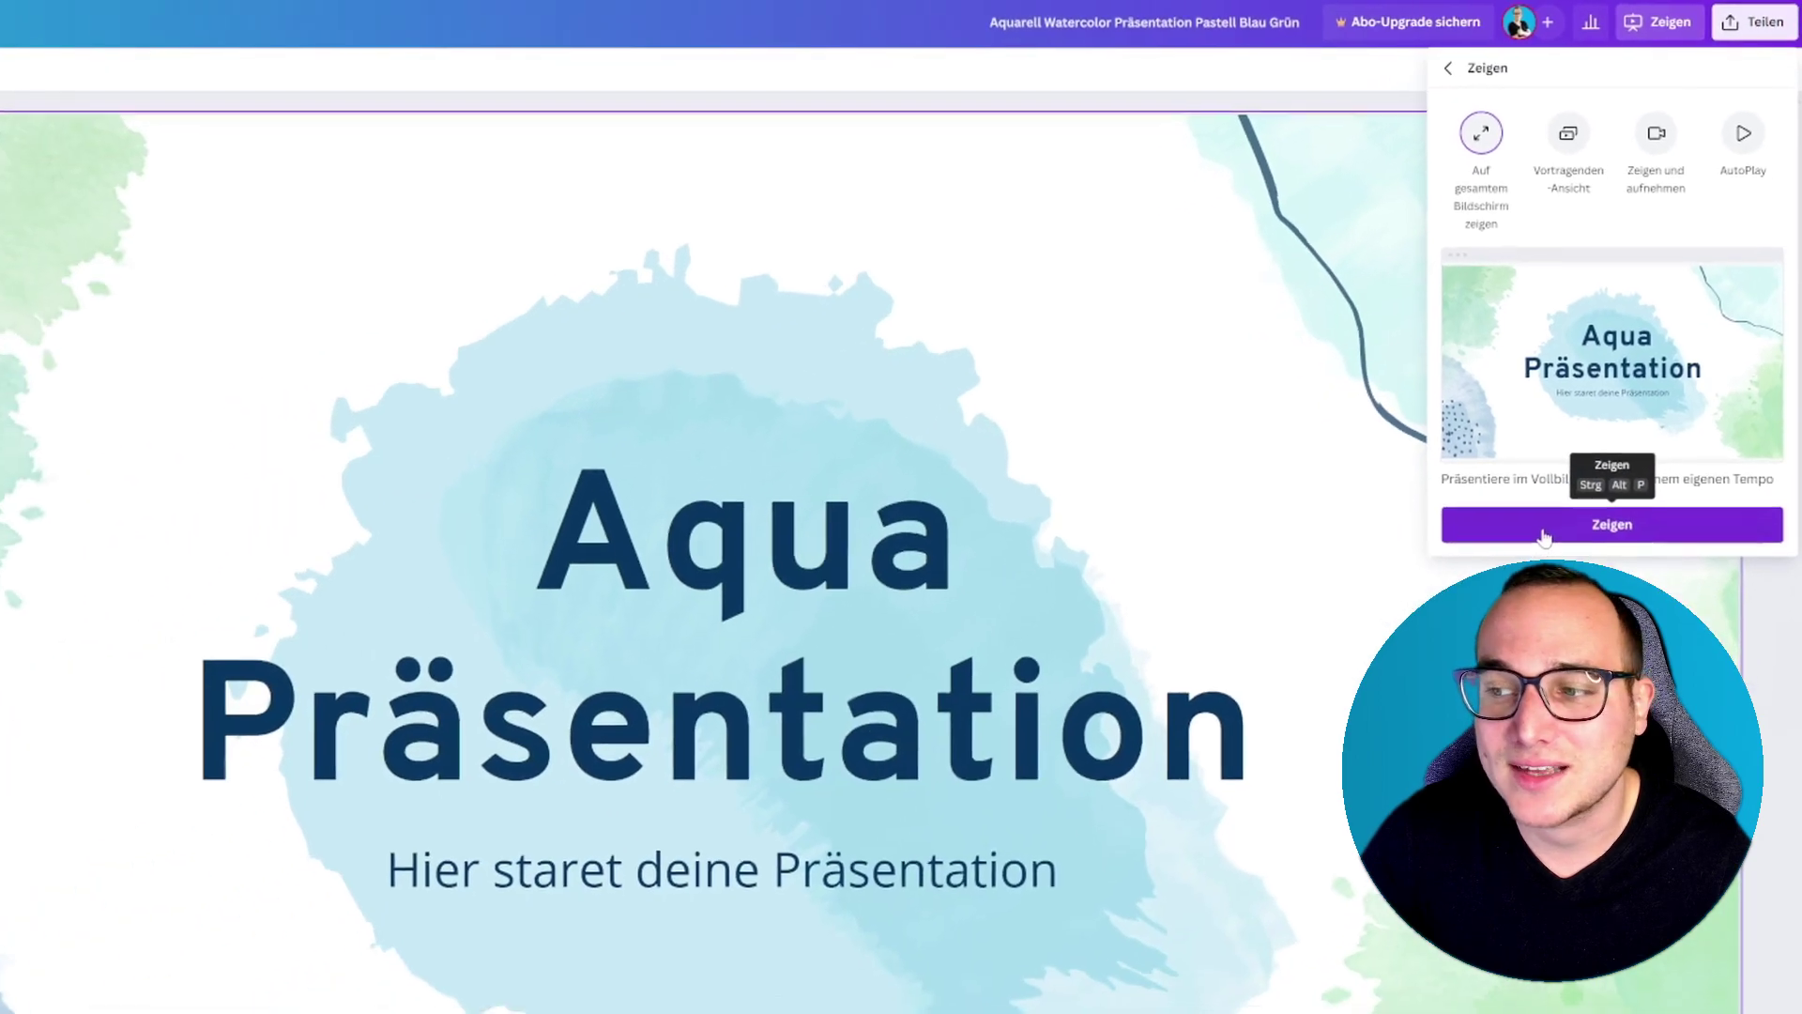
click(1572, 640)
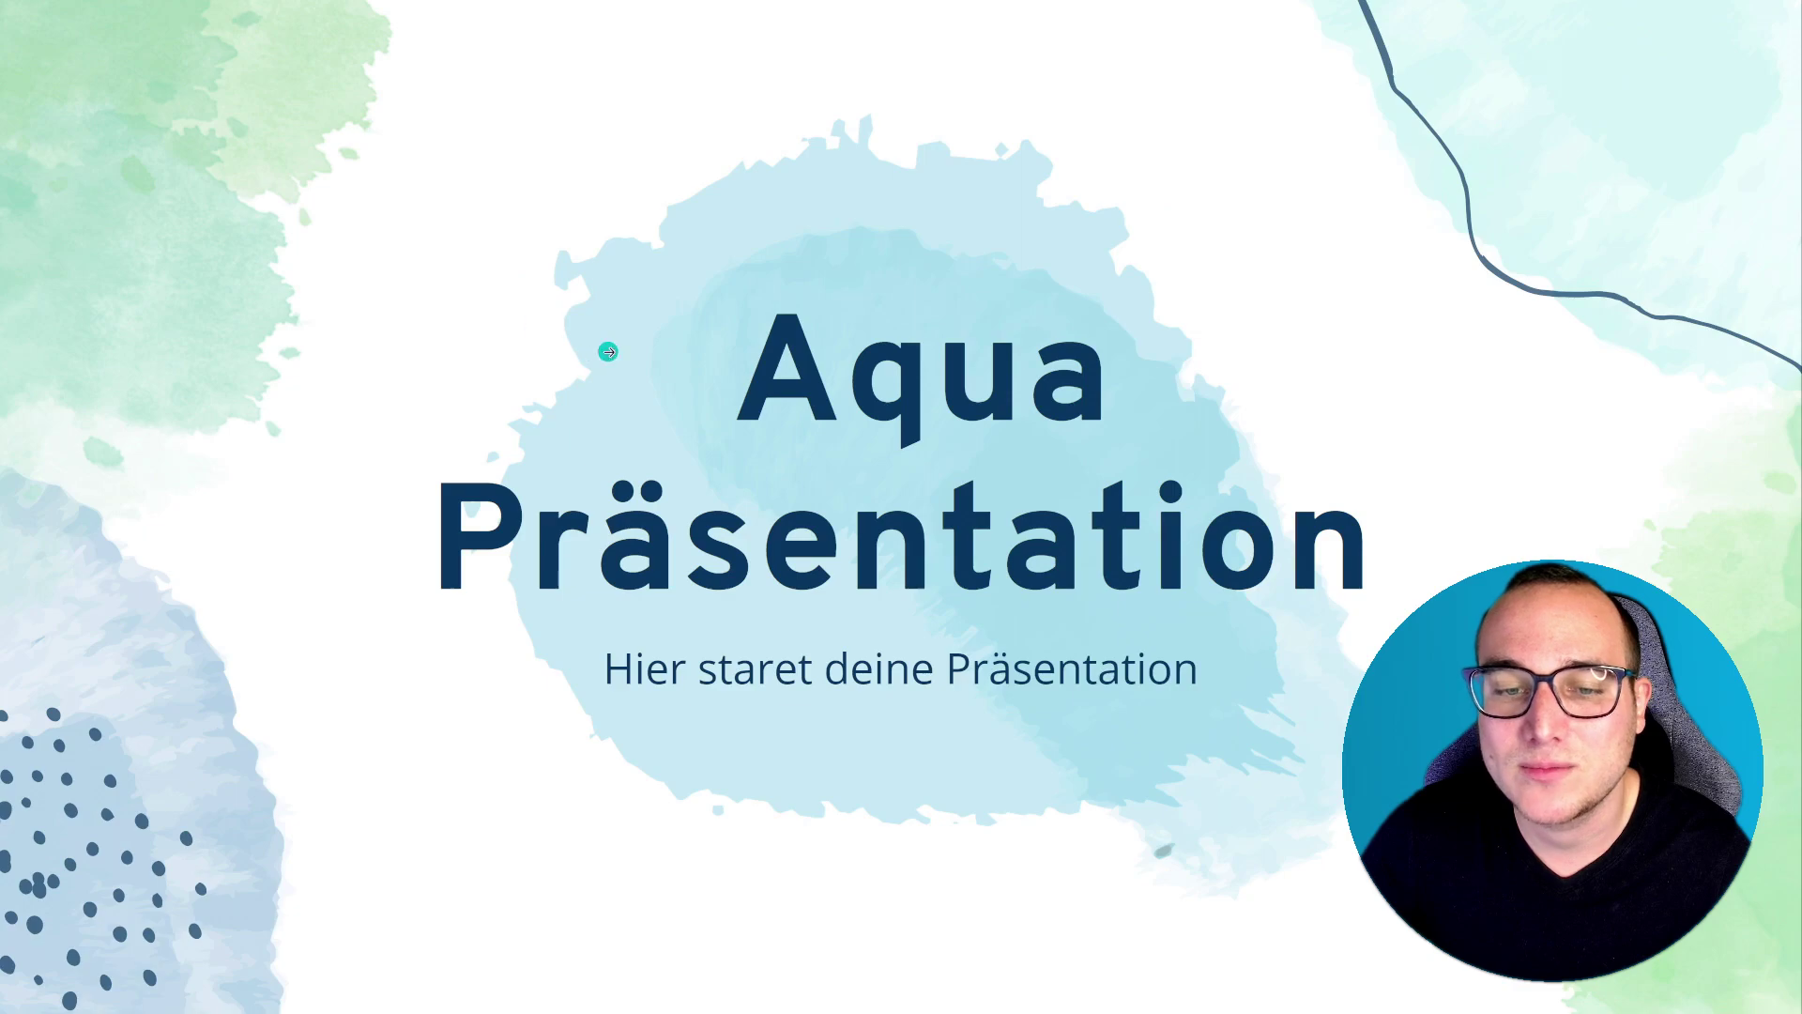
click(608, 352)
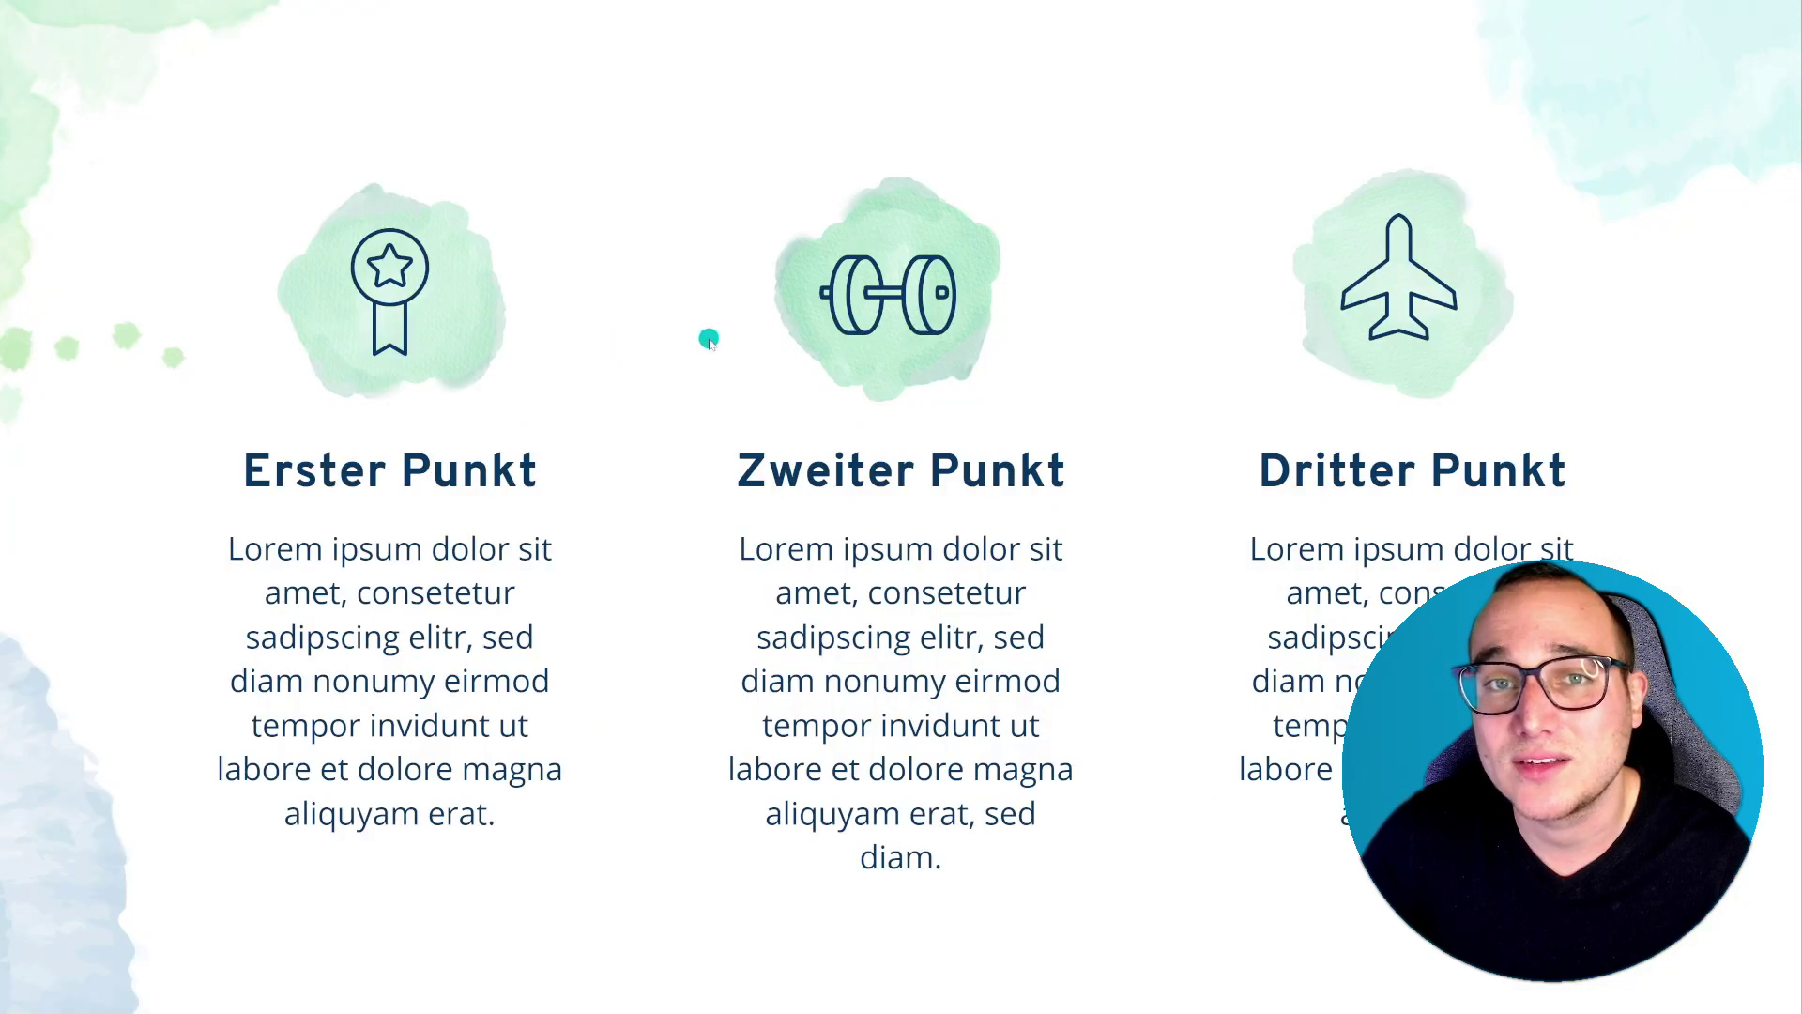
key(Escape)
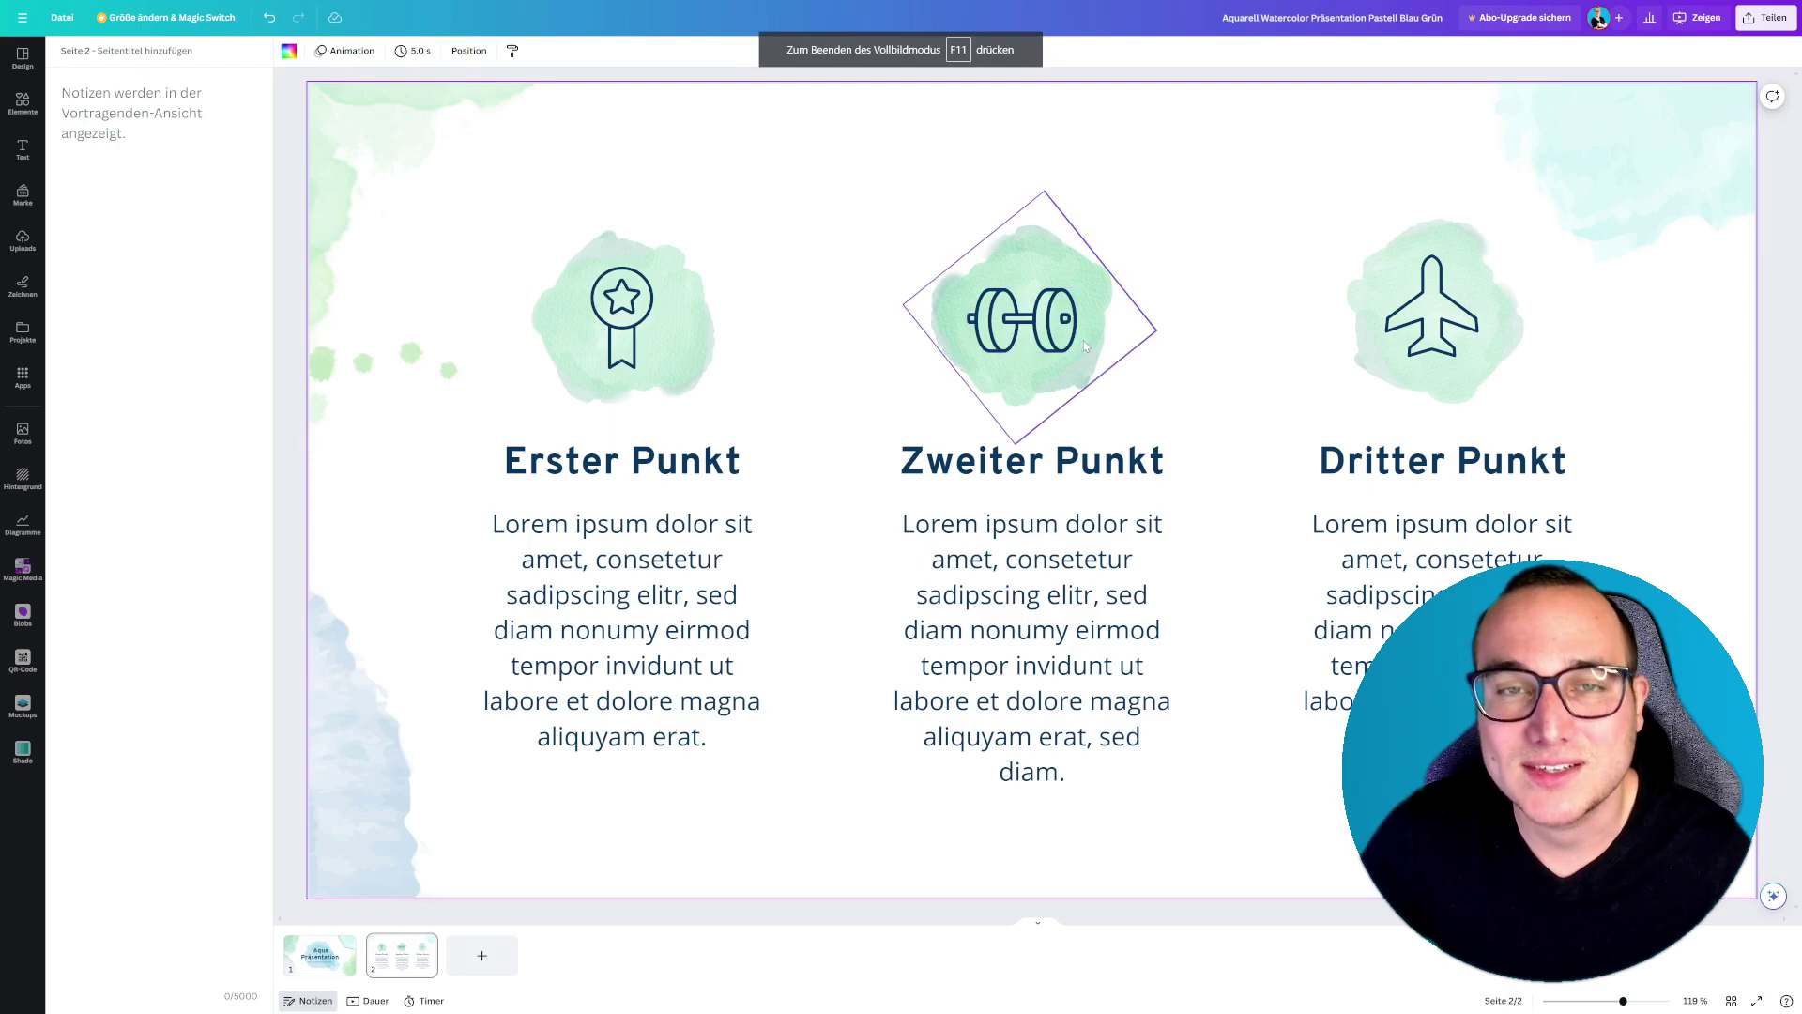
click(1697, 16)
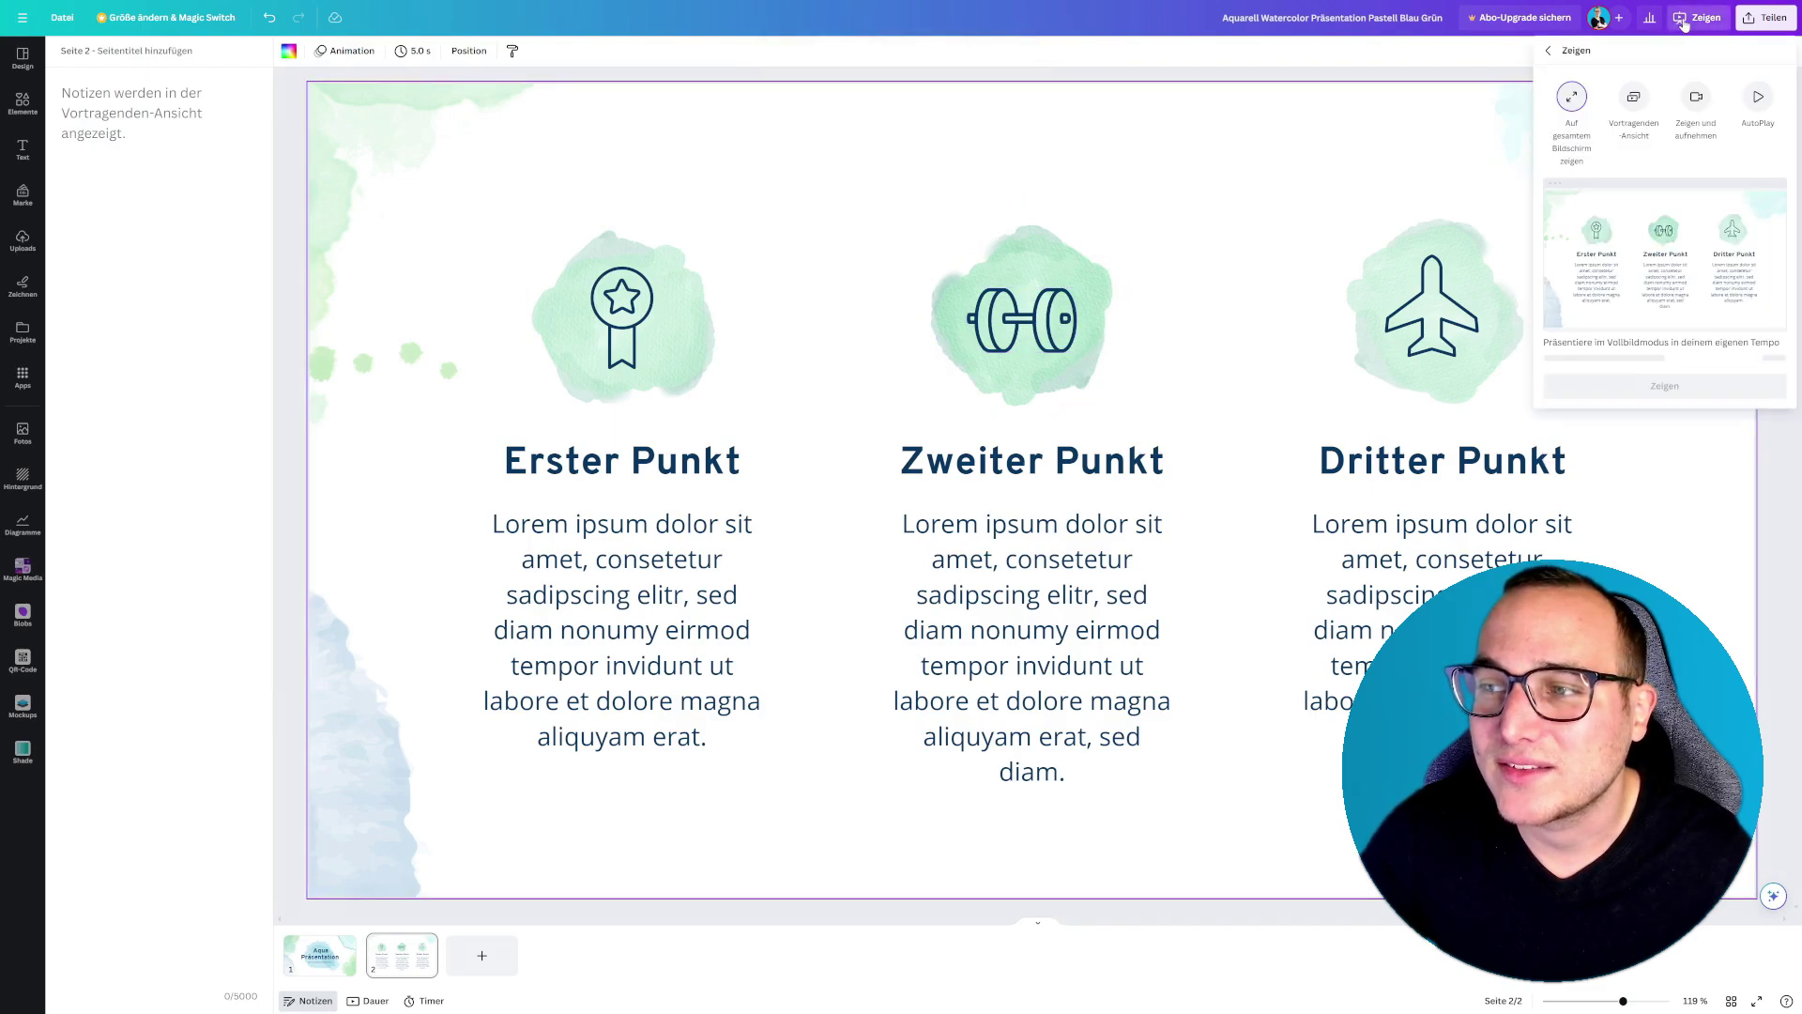
click(1634, 97)
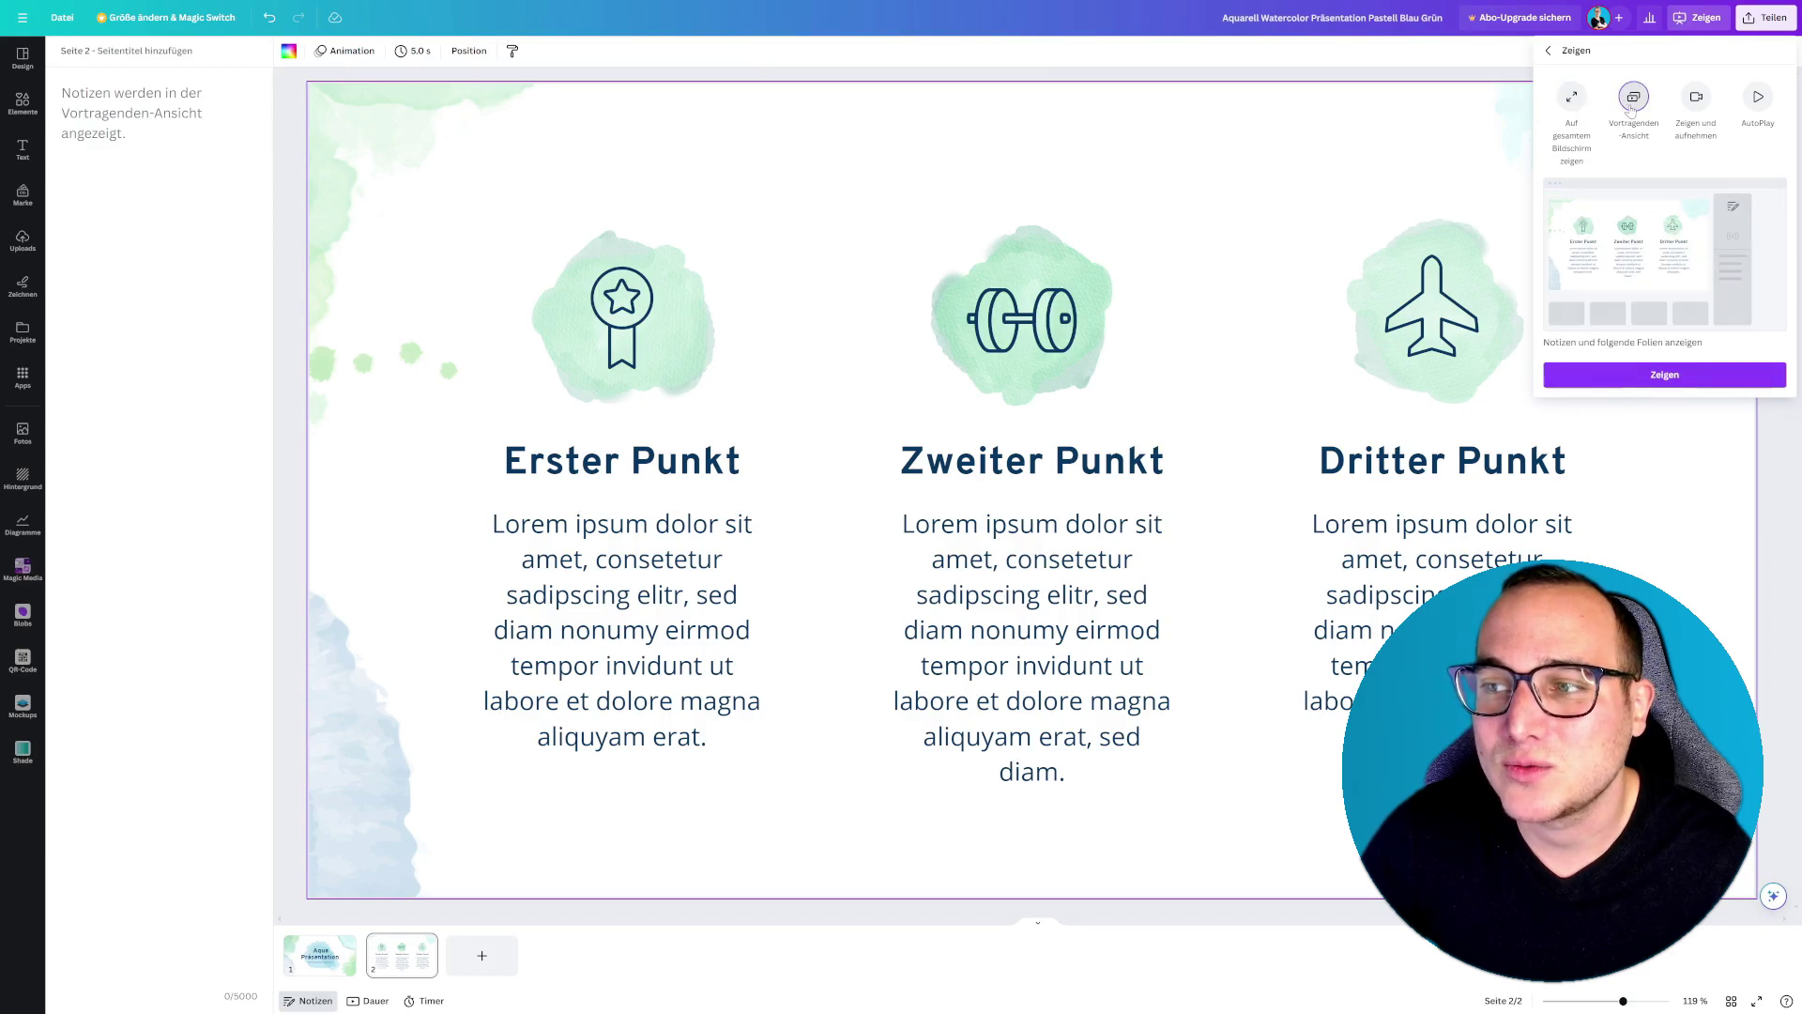
click(1652, 375)
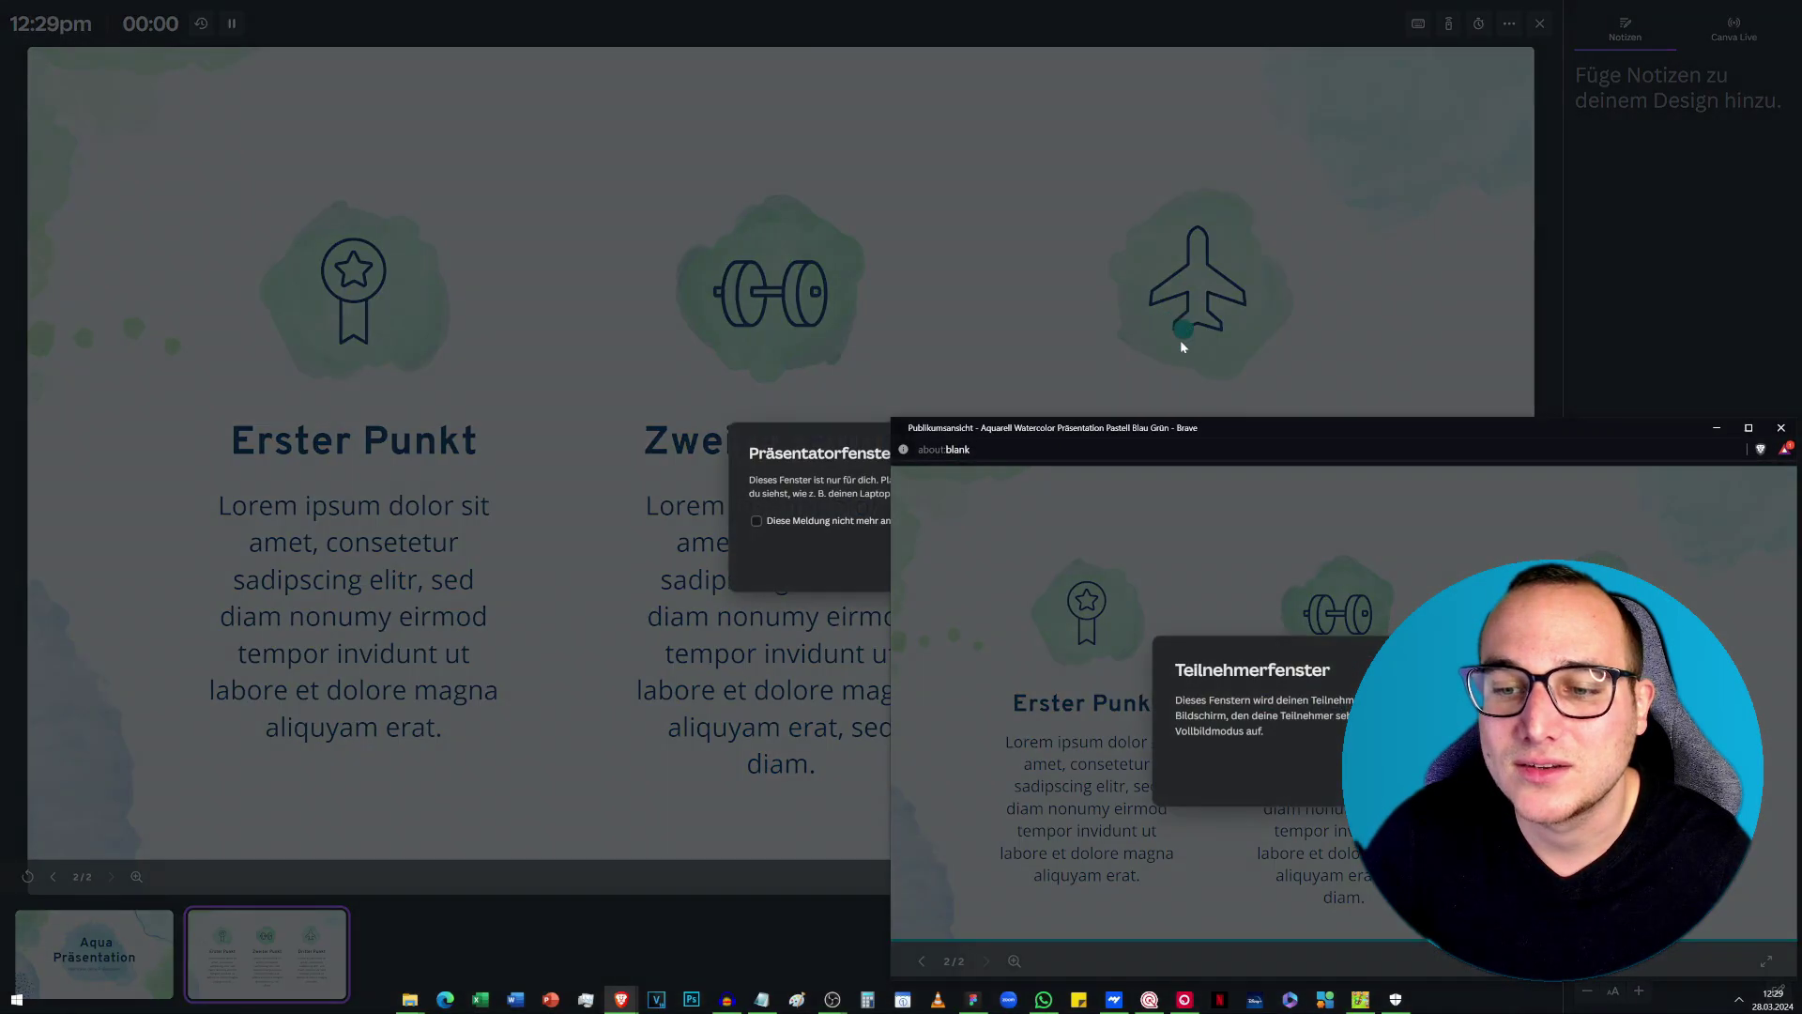
drag(1147, 434, 1004, 150)
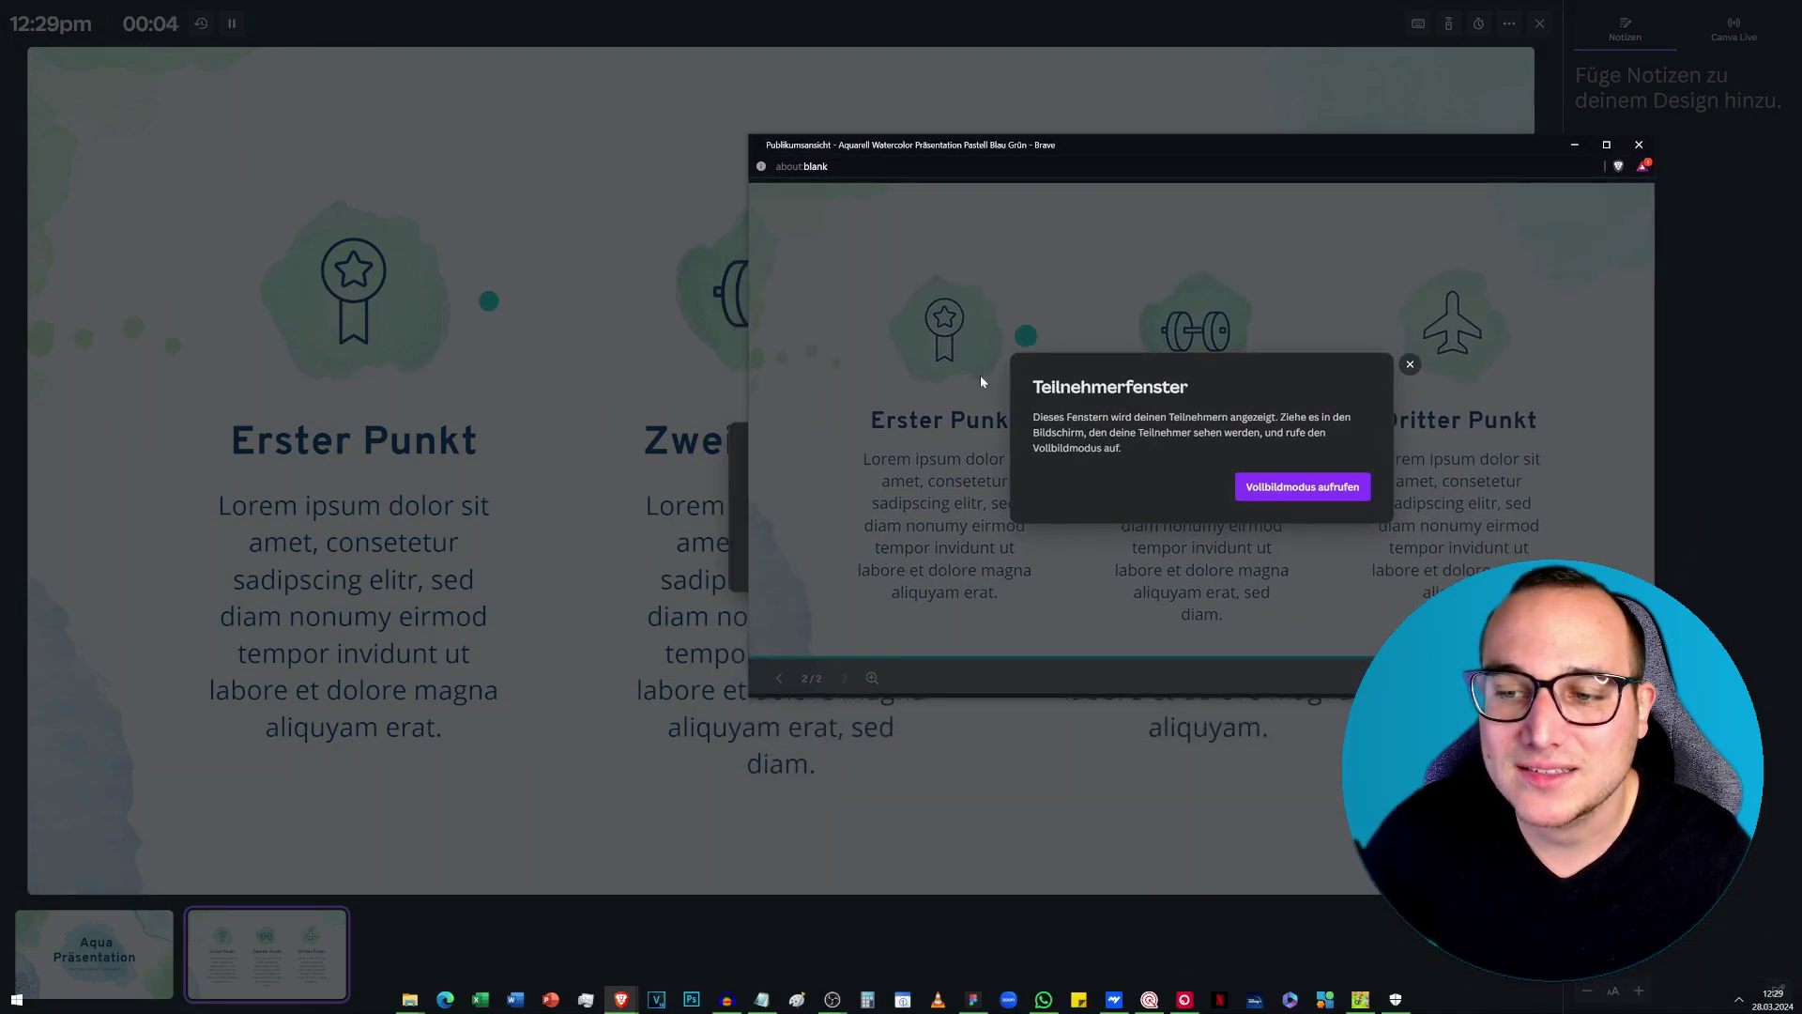
click(1409, 365)
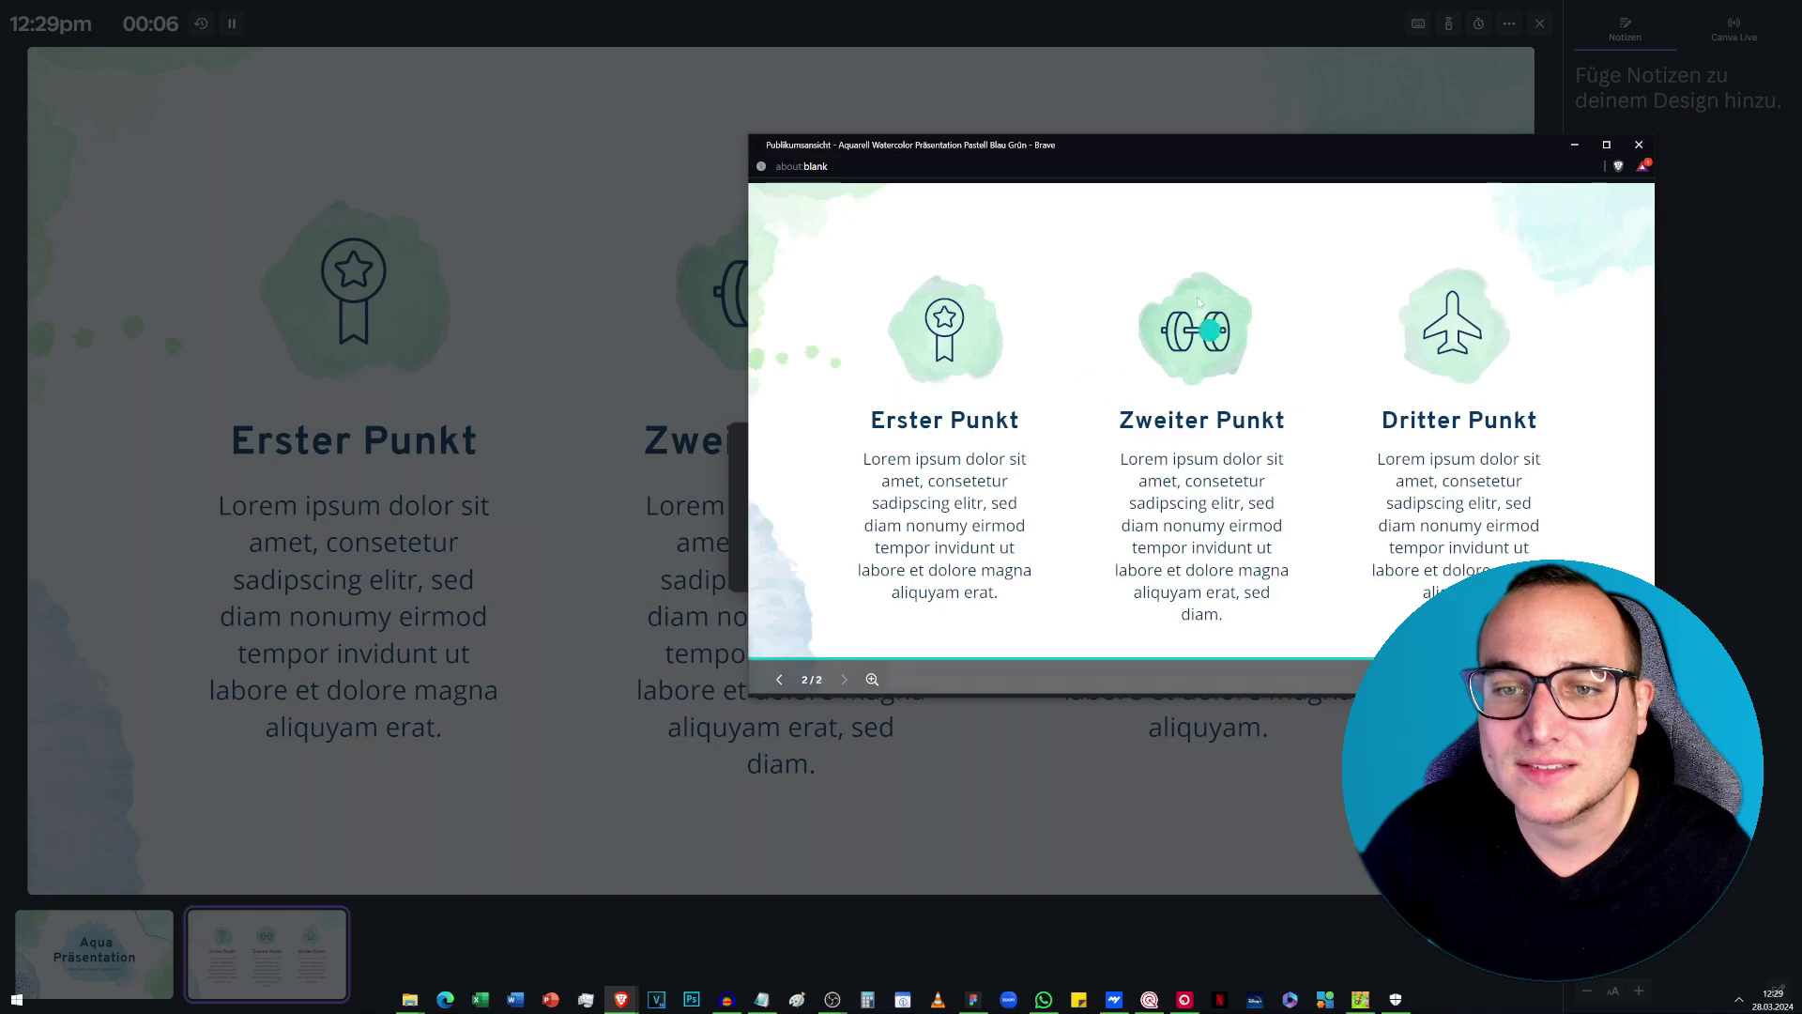
mouse_move(915, 147)
mouse_down()
mouse_move(1032, 469)
mouse_move(1042, 176)
mouse_up()
click(775, 474)
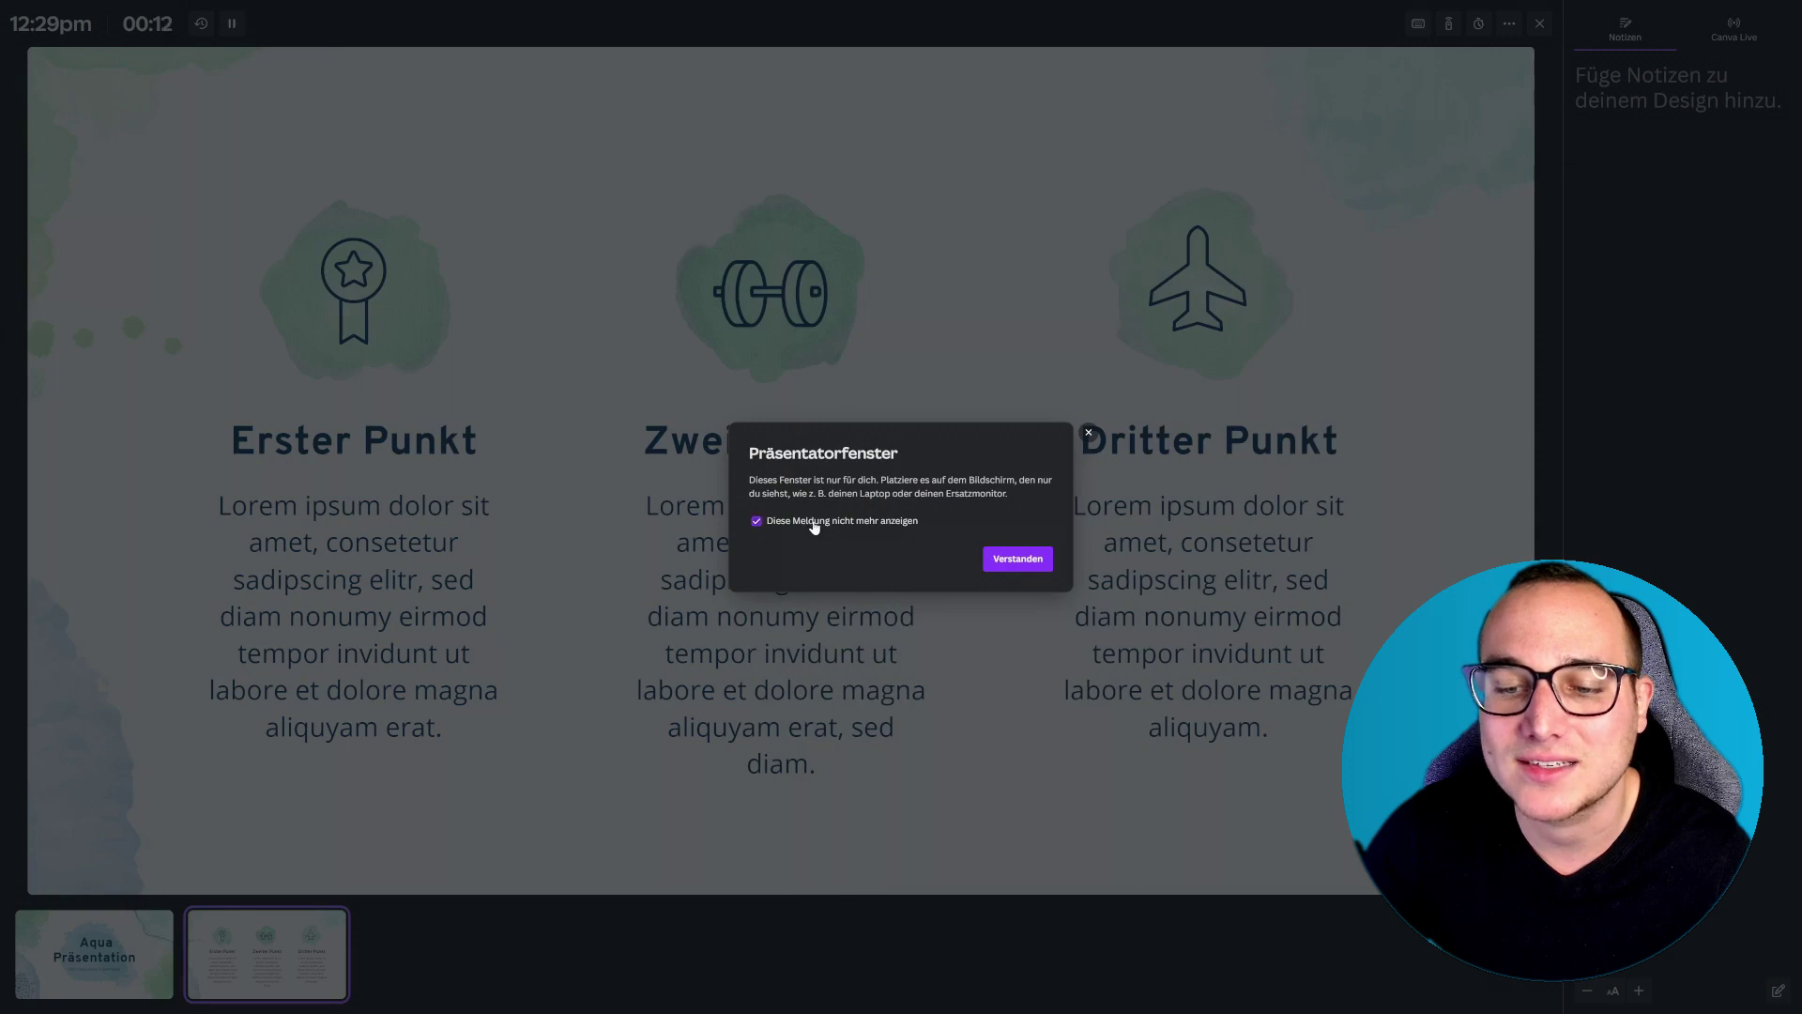
click(1016, 559)
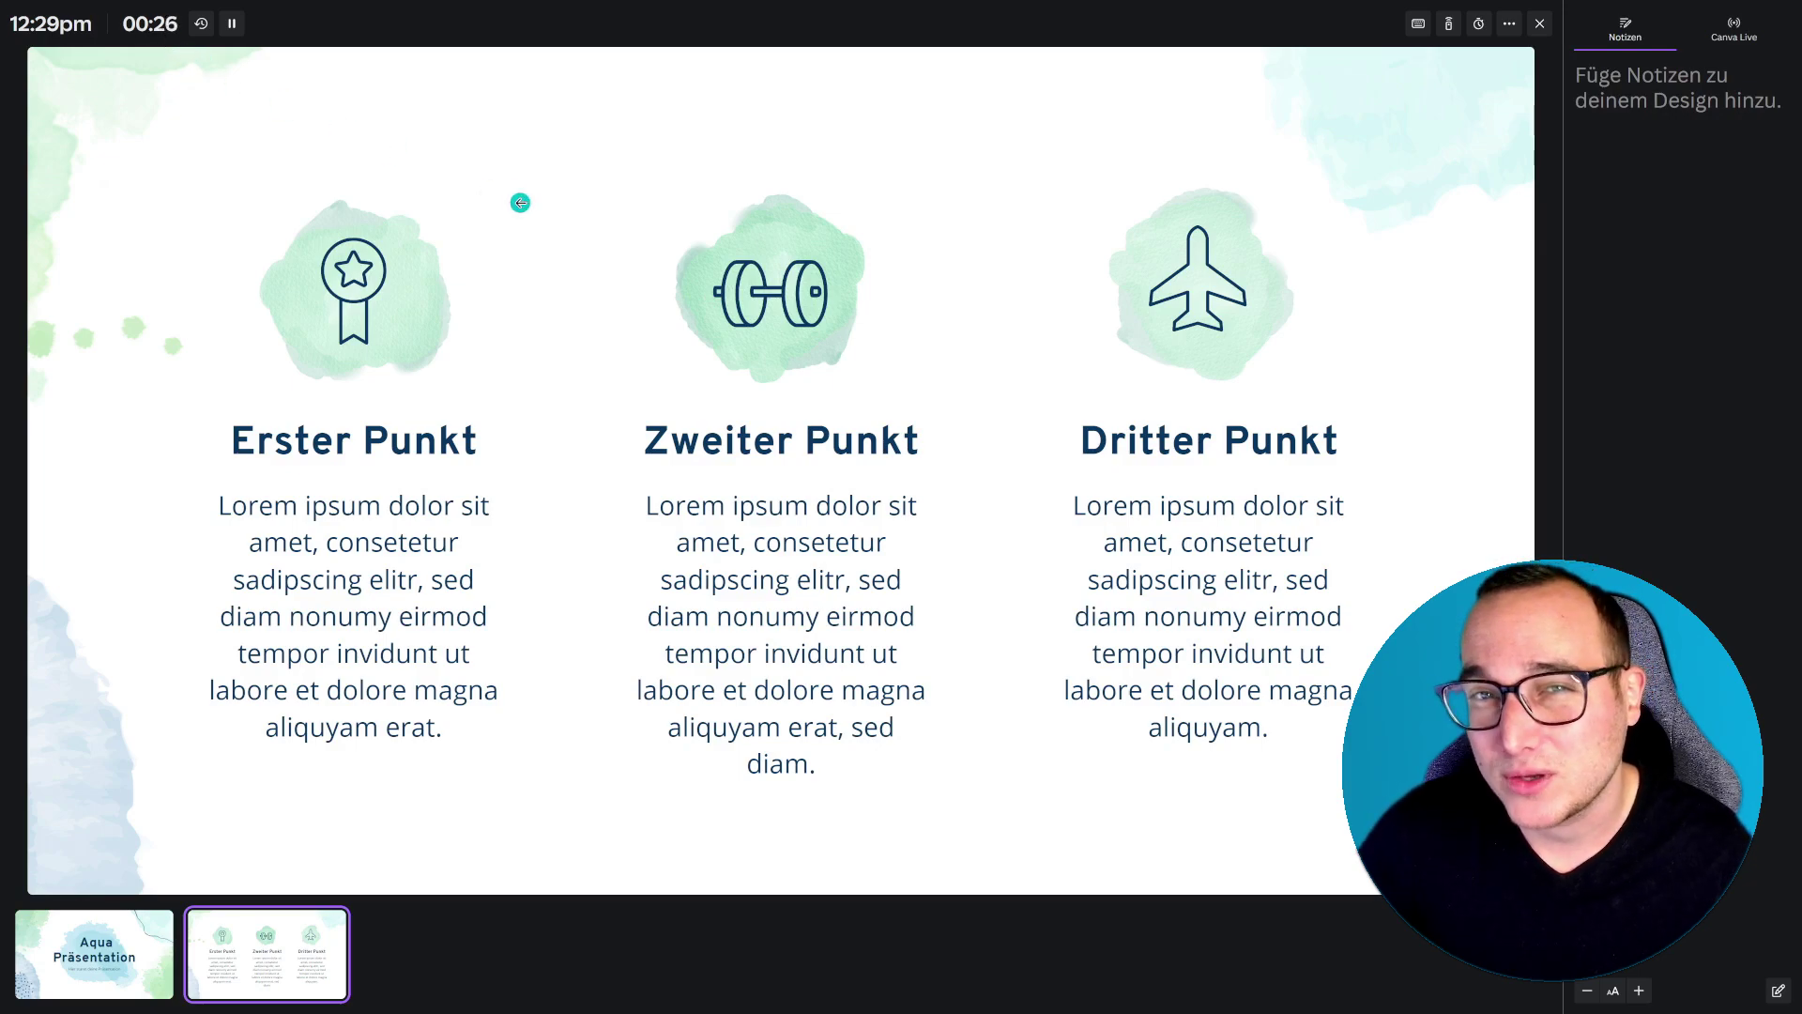
key(Escape)
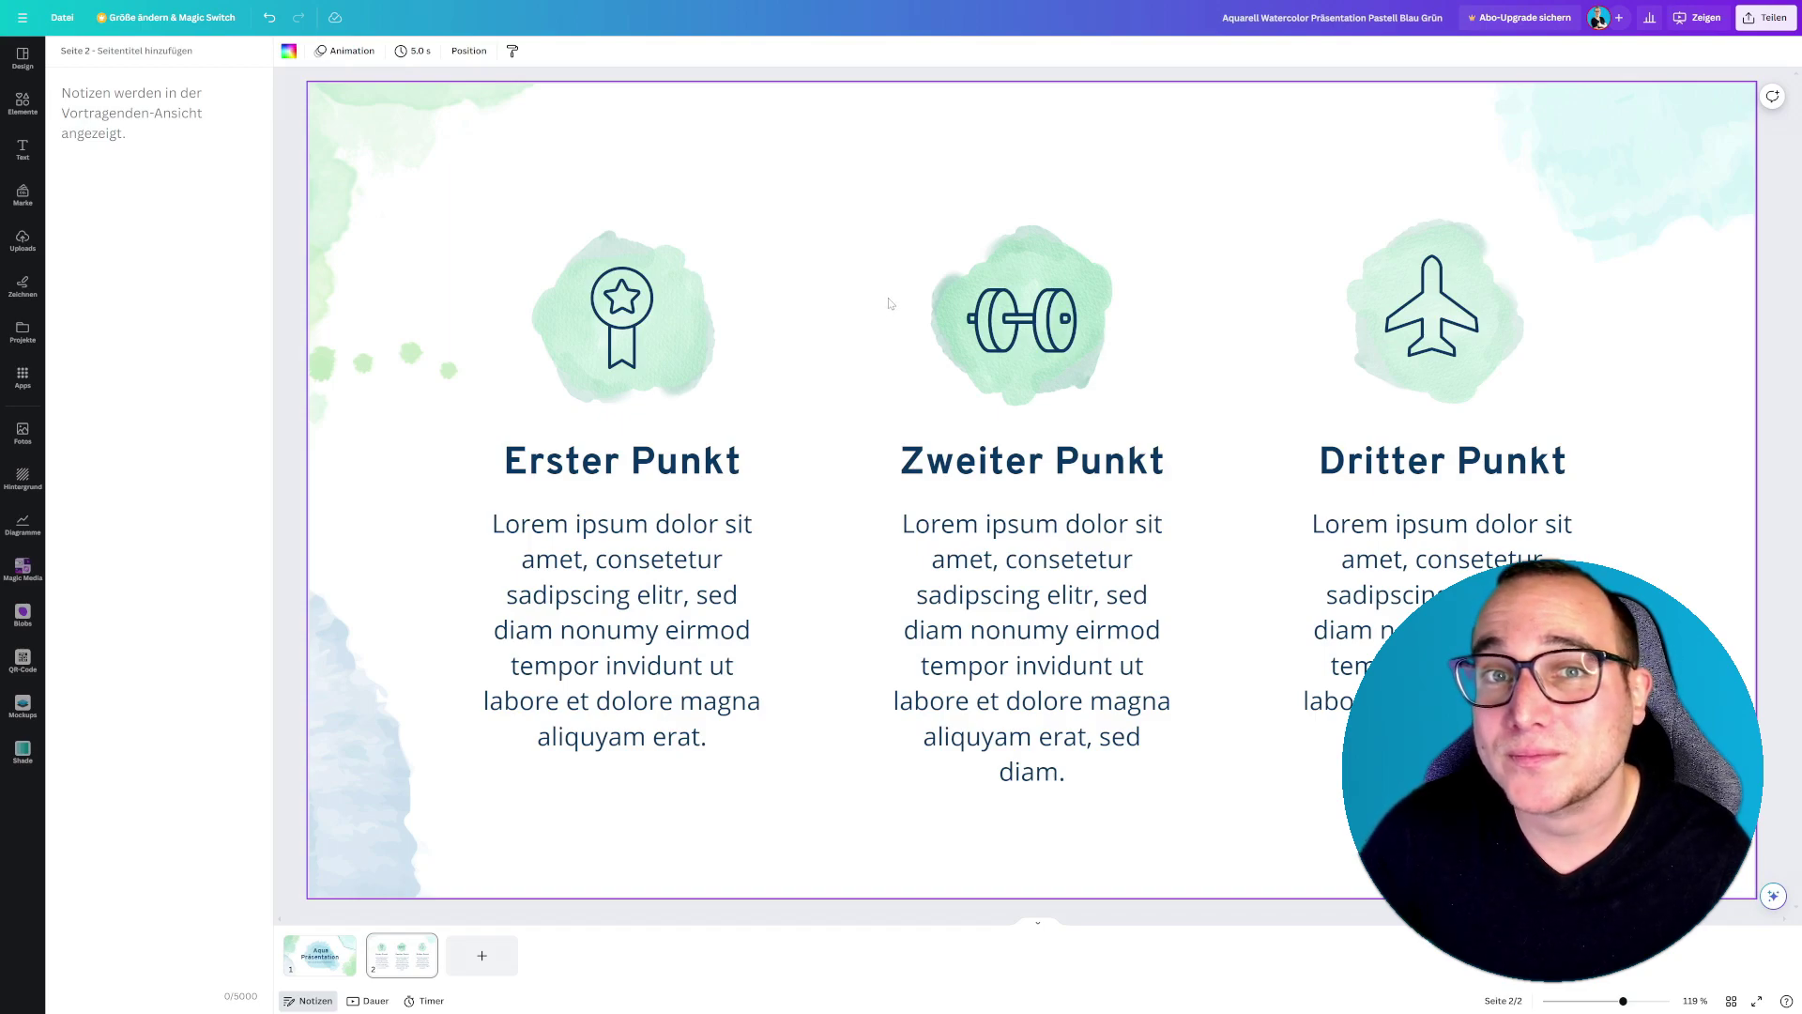
Set the download file type to PNG with Seite 1 unchecked so only page 2 exports.
click(1753, 23)
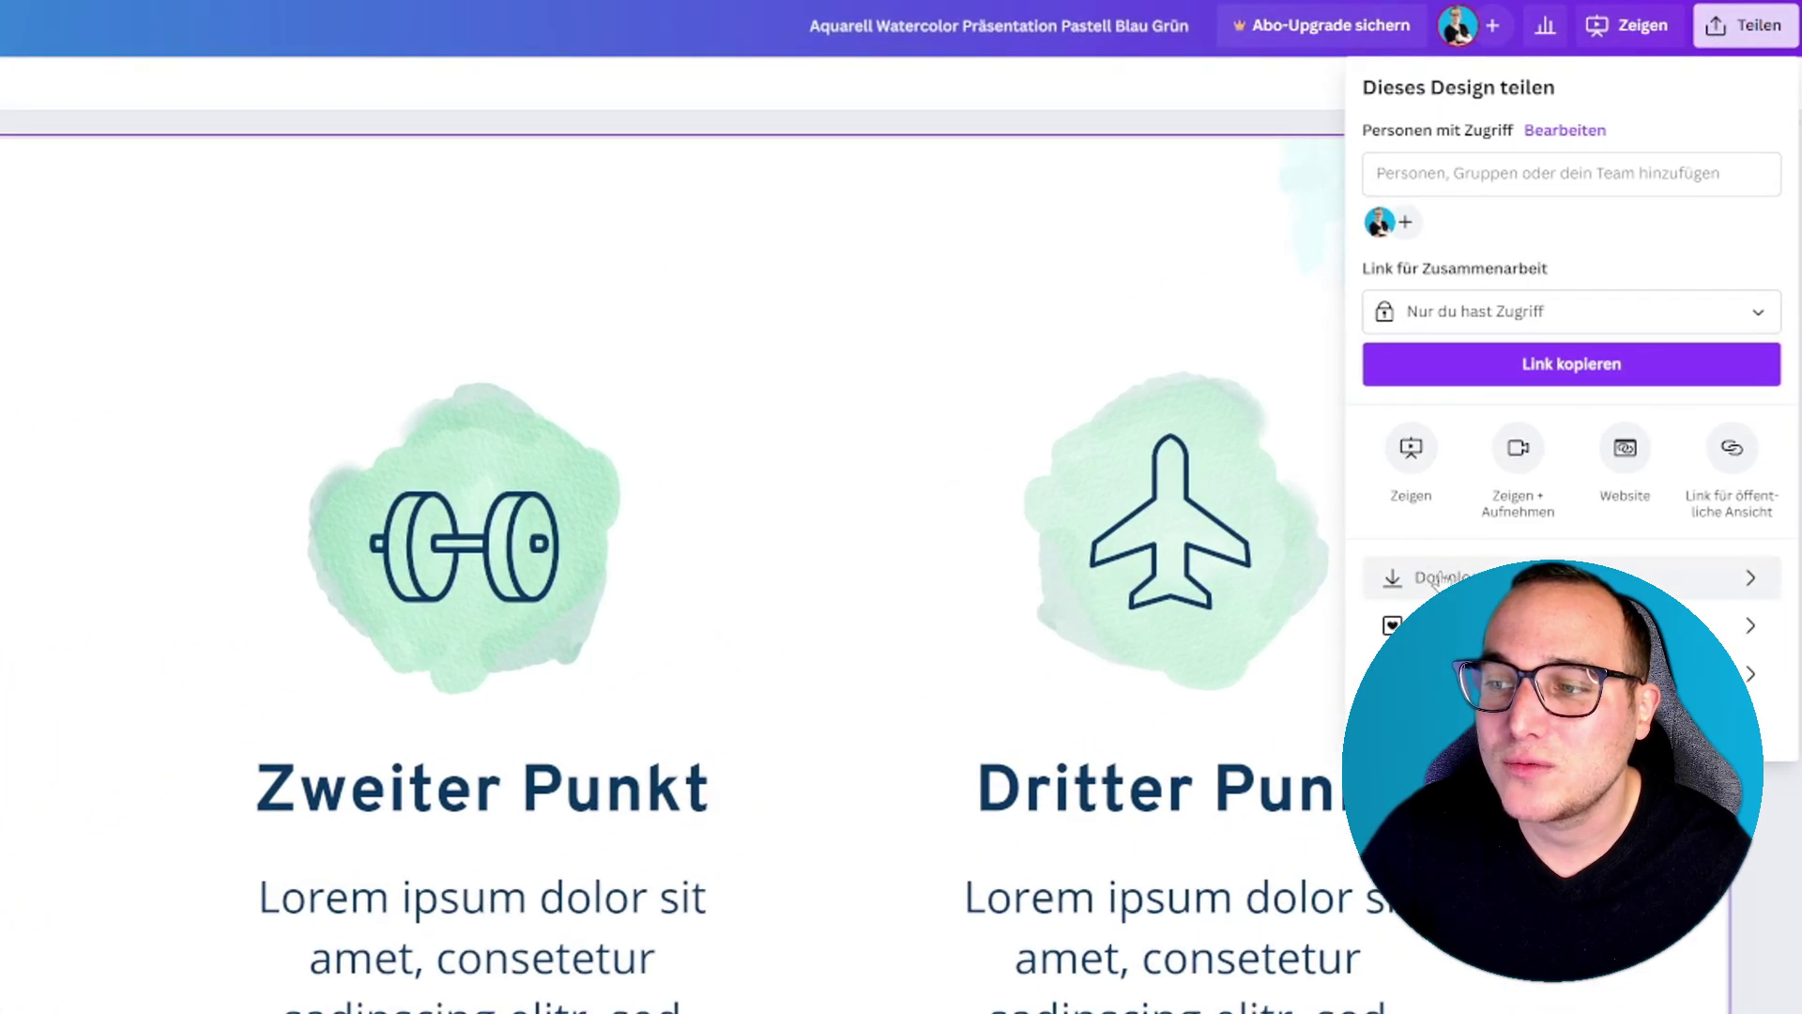
click(1437, 578)
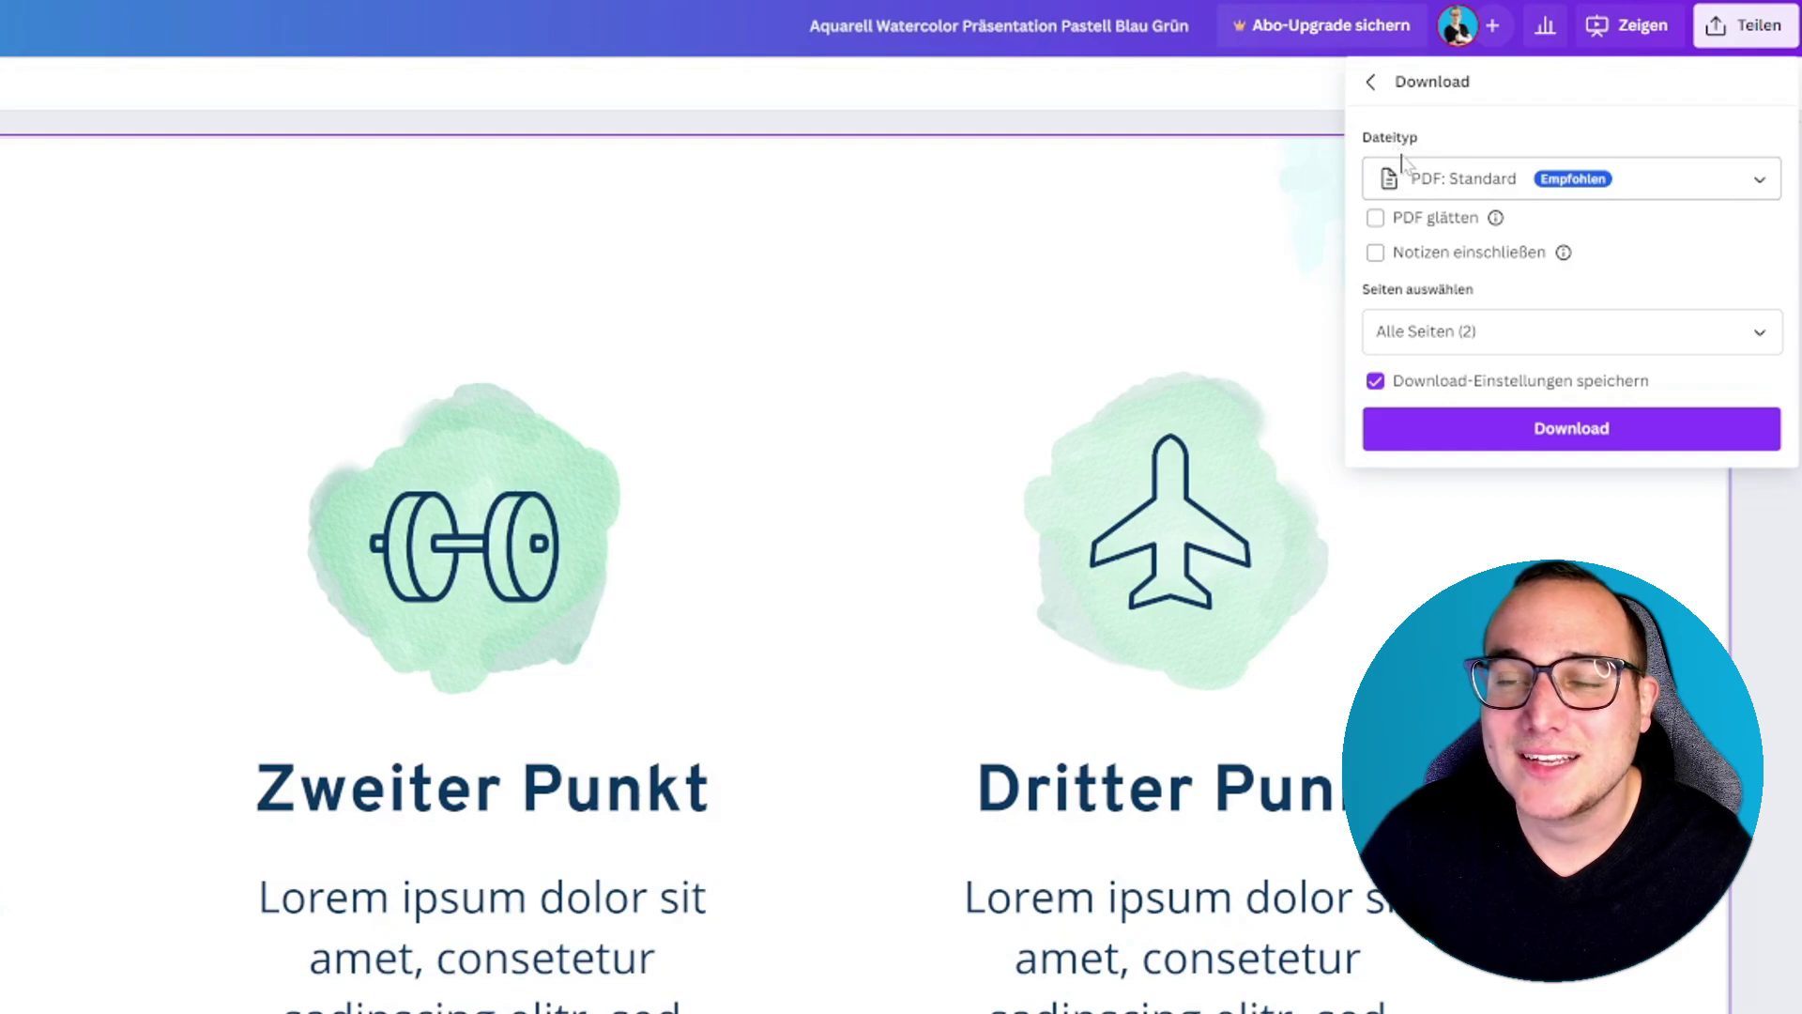
click(1445, 191)
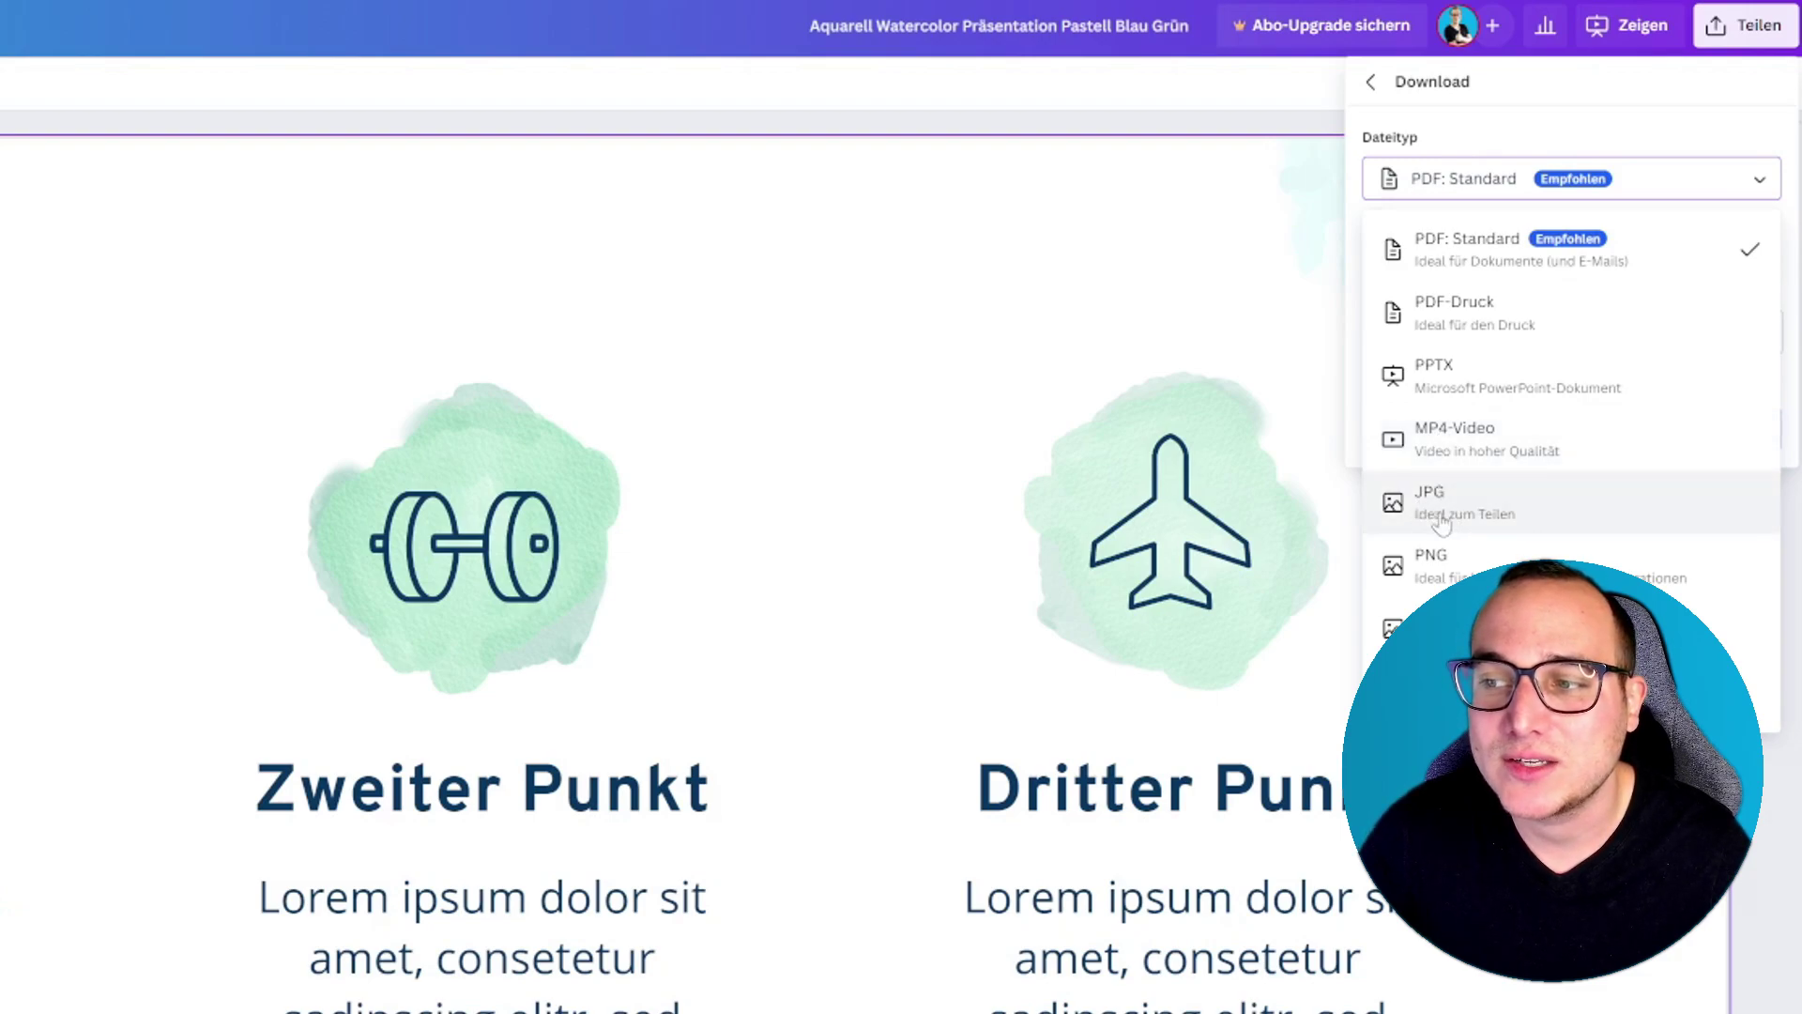
click(1449, 569)
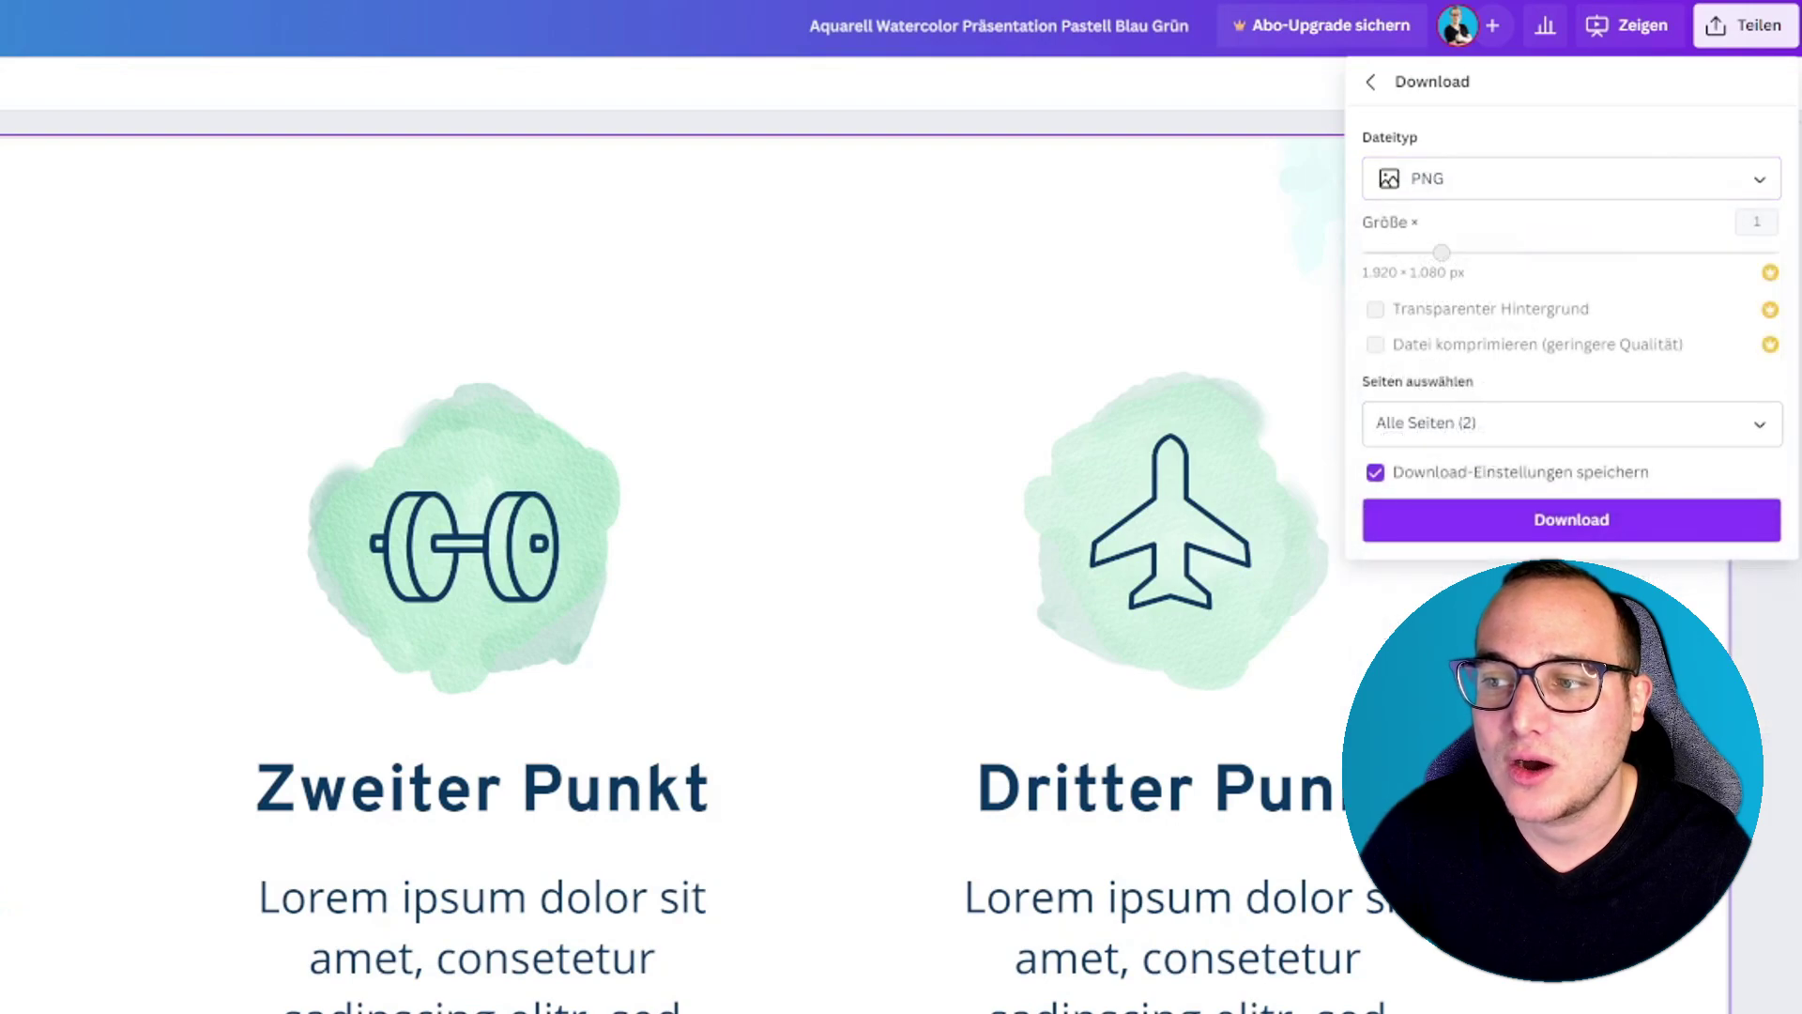
click(1424, 431)
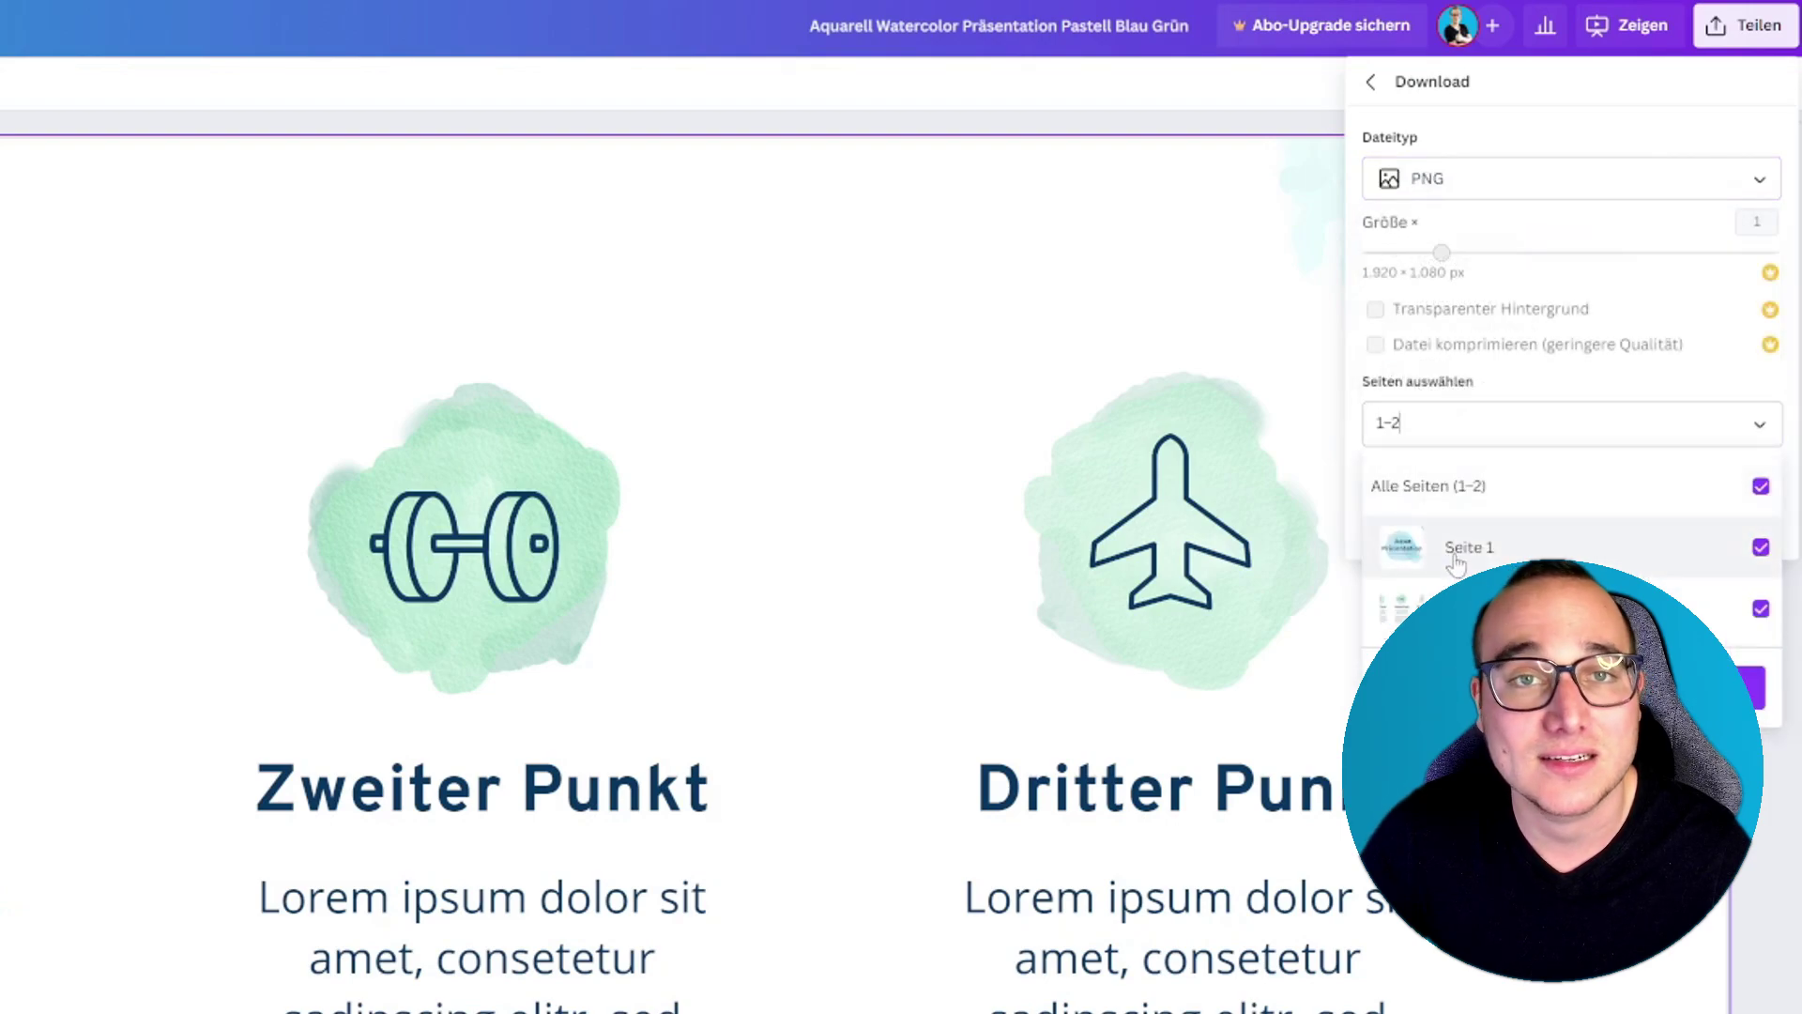
click(1487, 559)
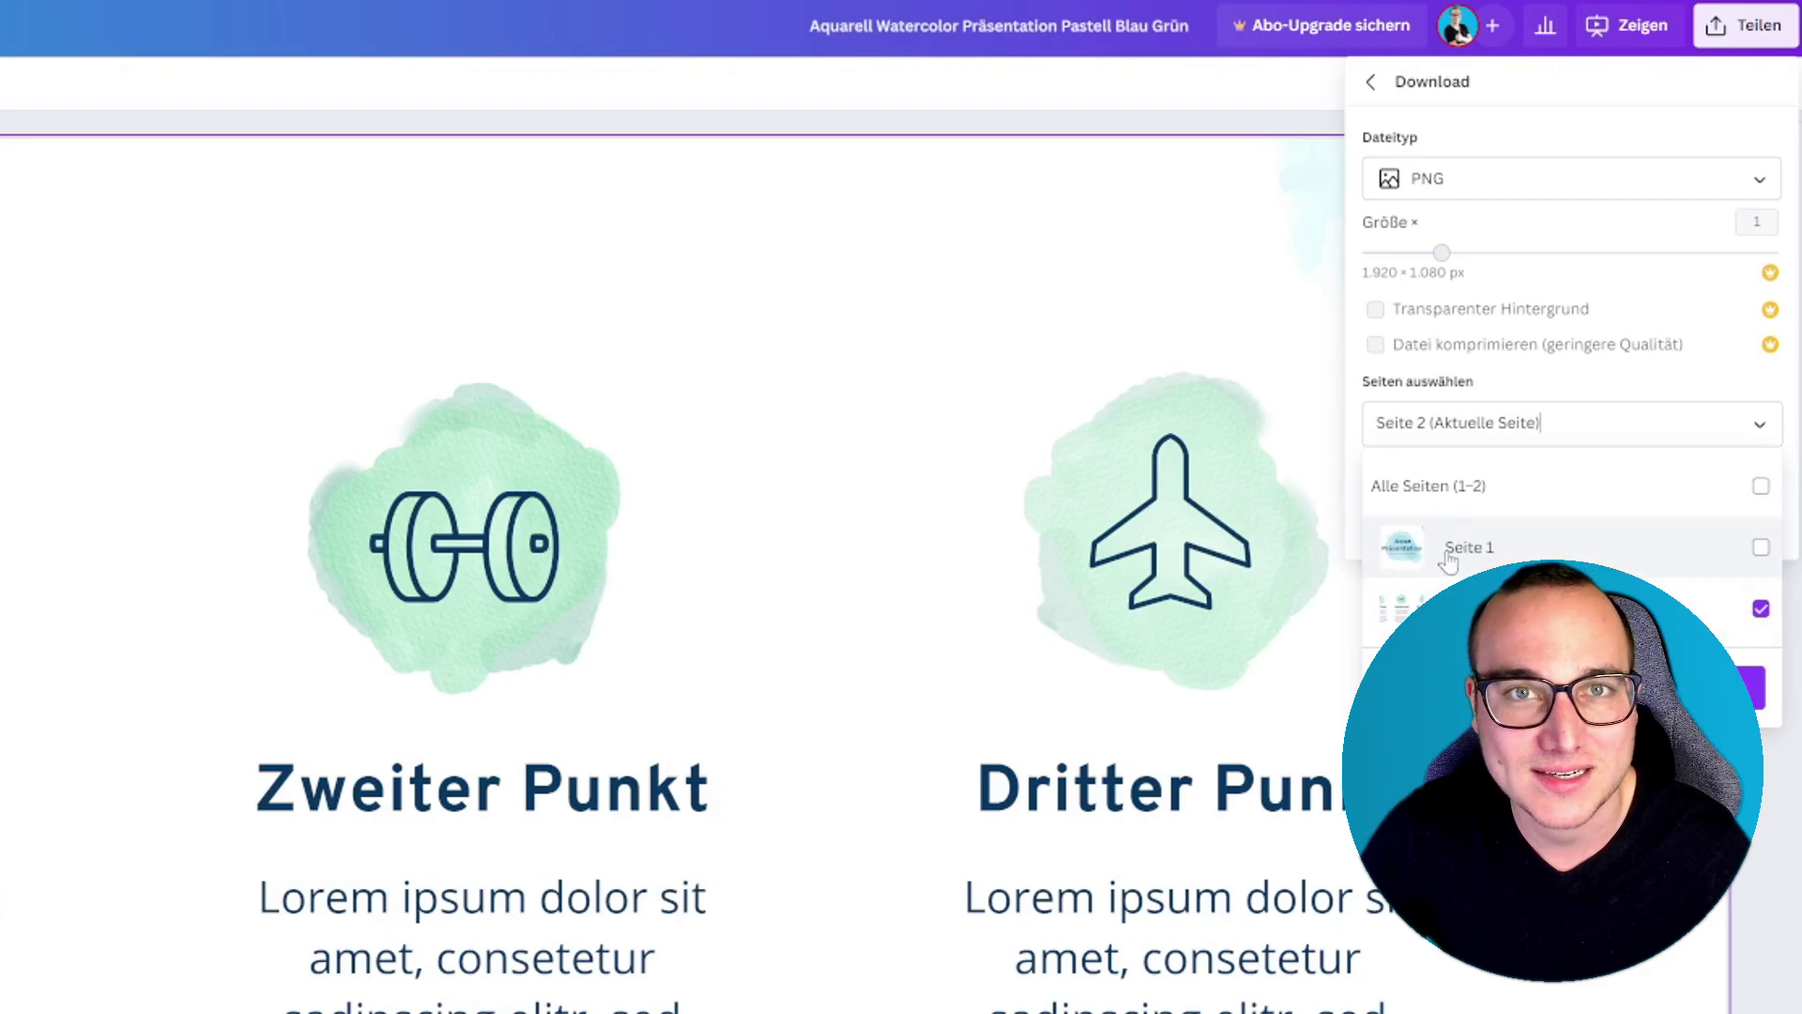
click(1098, 353)
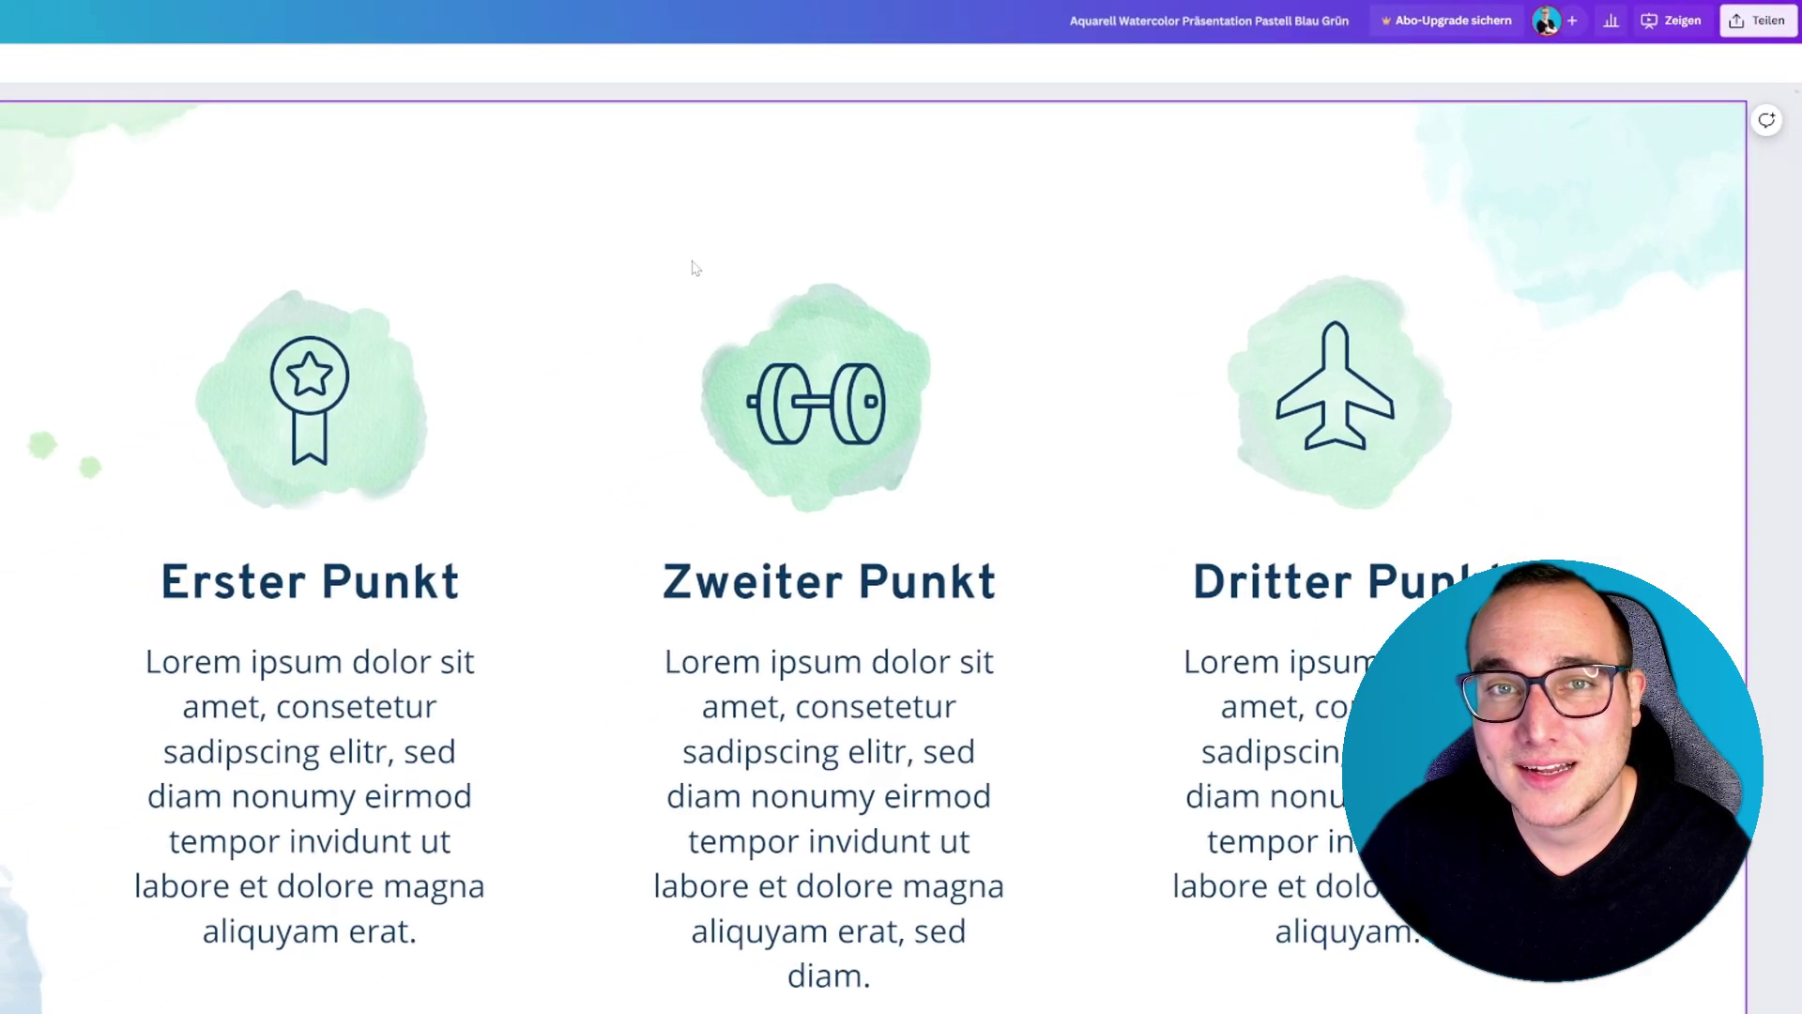